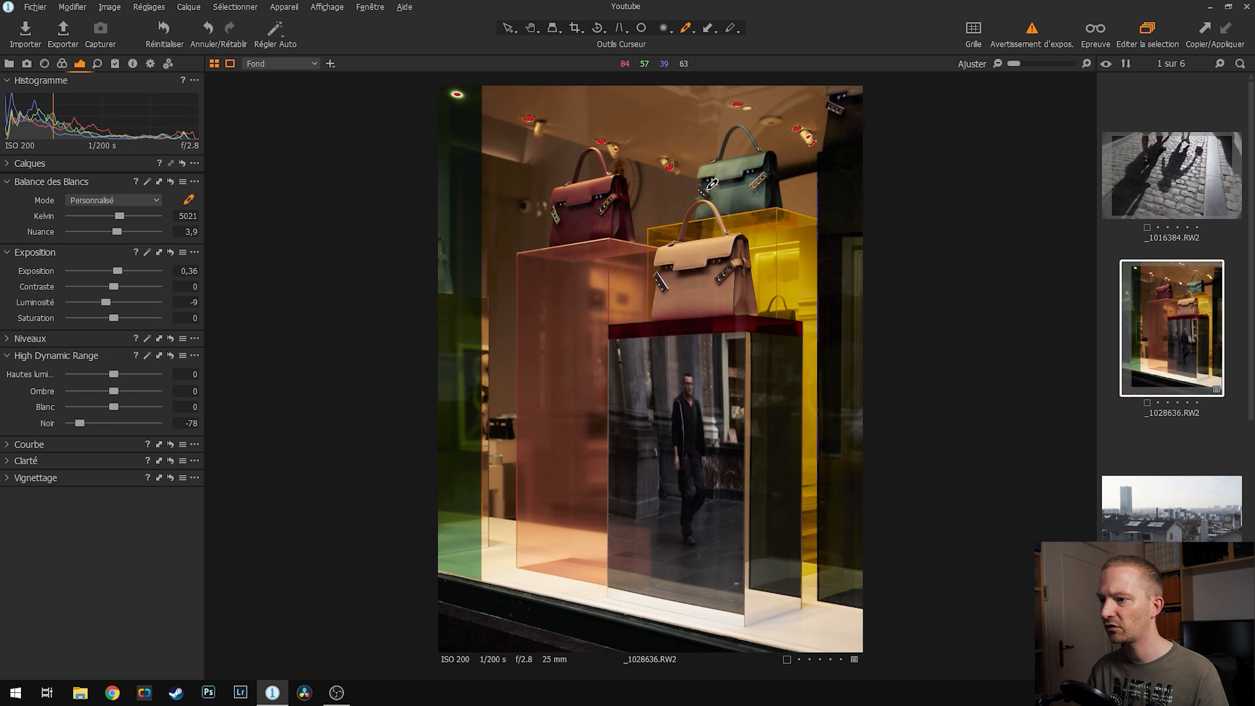
Set the High Dynamic Range black level (Noir) to -36 and compare the photo with and without the High Dynamic Range adjustment
{"action": "left_click_drag", "start_coordinate": [79, 423], "coordinate": [96, 422]}
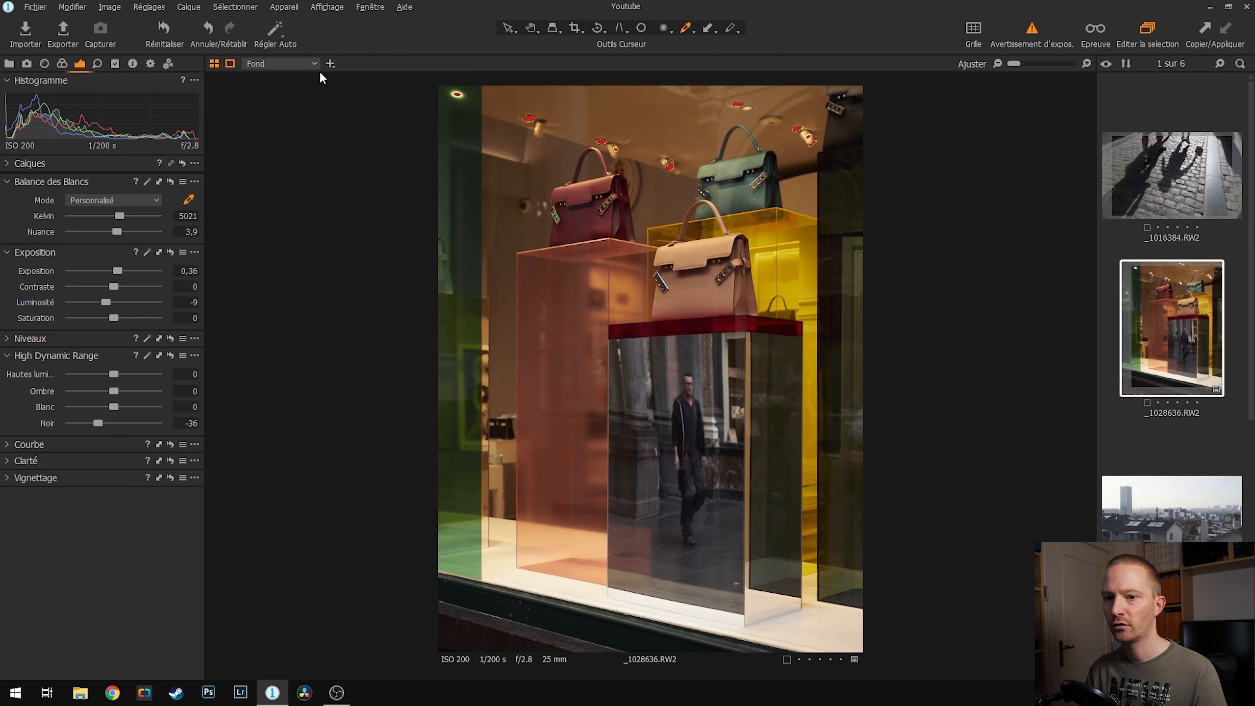
{"action": "left_click", "coordinate": [170, 356]}
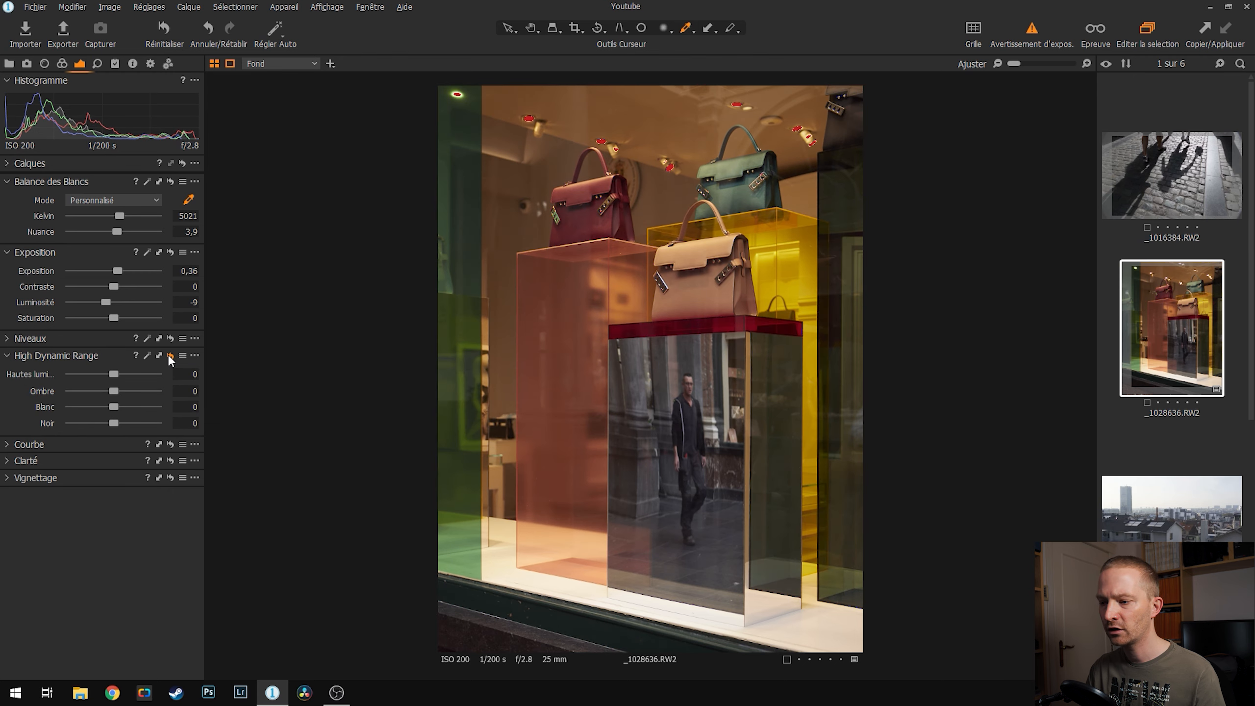
{"action": "key", "text": "ctrl+z"}
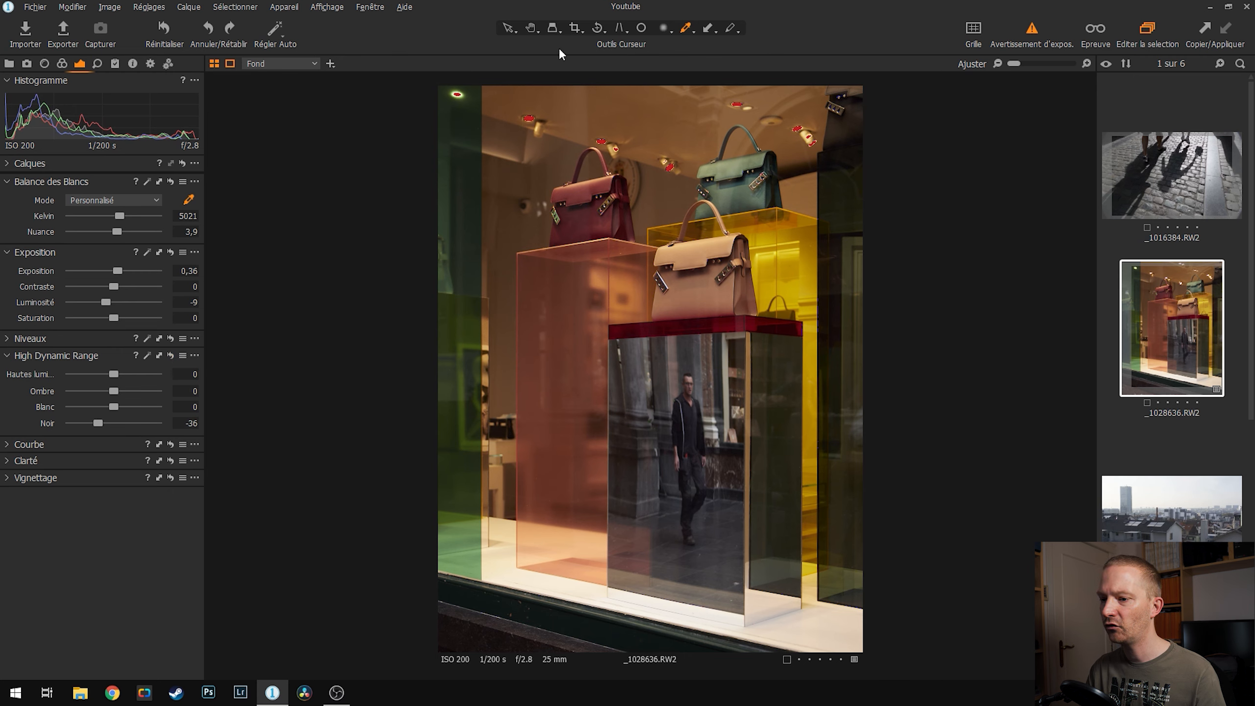
{"action": "left_click", "coordinate": [170, 356]}
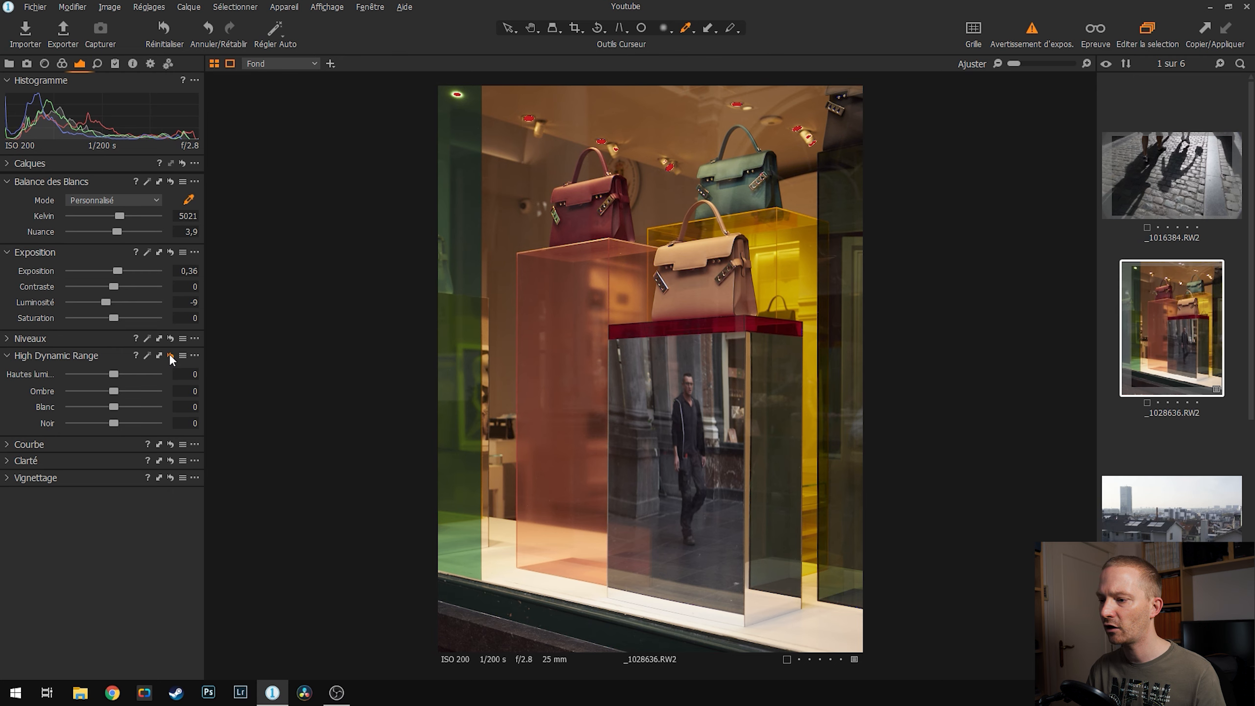
{"action": "left_click", "coordinate": [170, 356]}
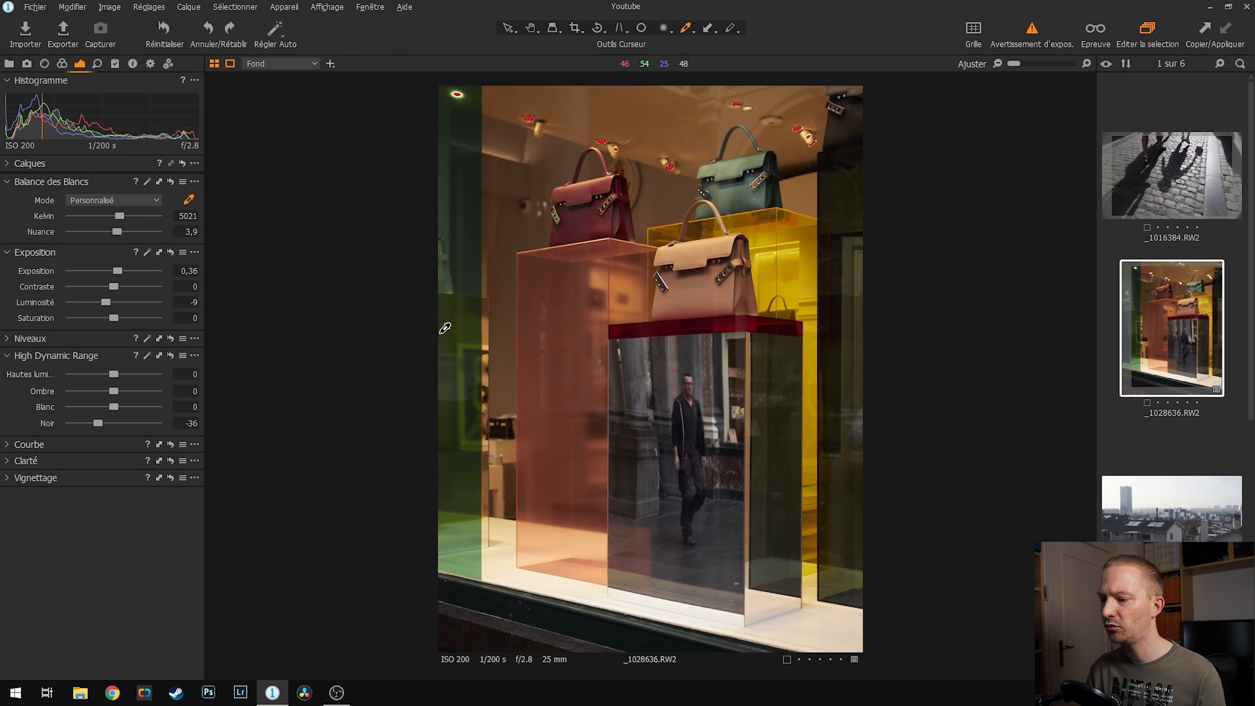
Turn off the exposure warning and set the Saturation to 28, checking the result against the unadjusted photo
{"action": "left_click", "coordinate": [1034, 30]}
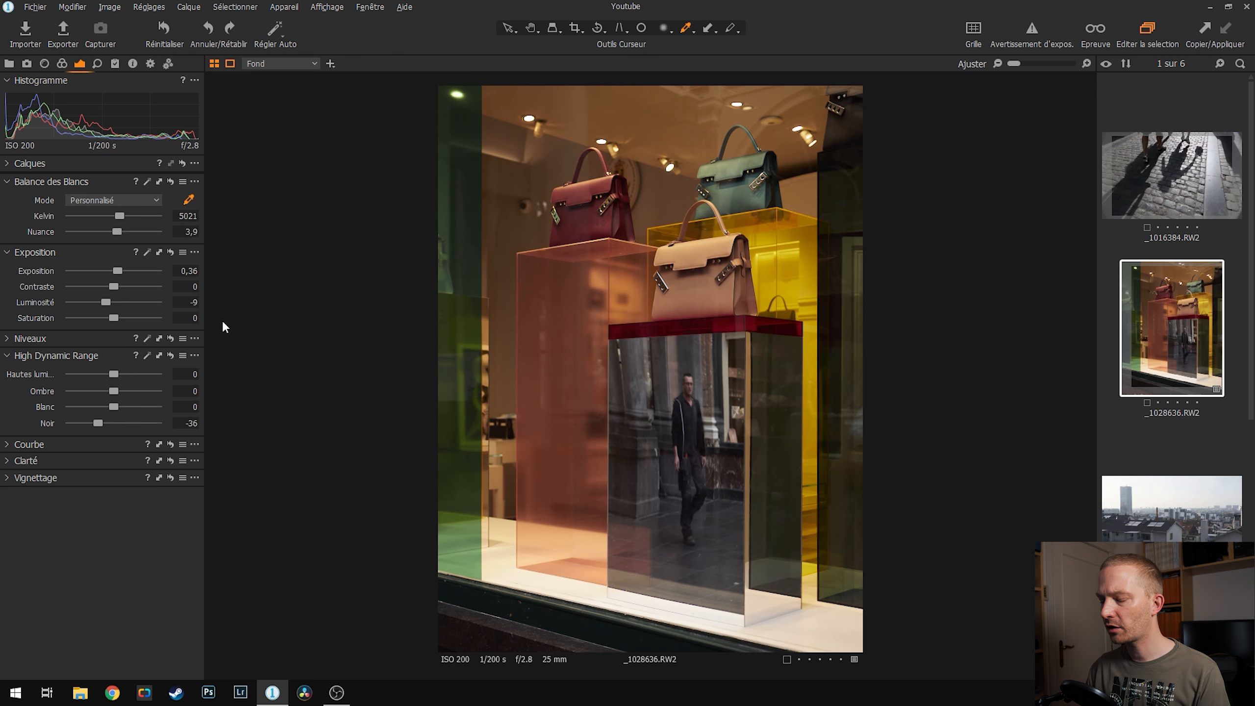
{"action": "left_click_drag", "start_coordinate": [112, 317], "coordinate": [126, 341]}
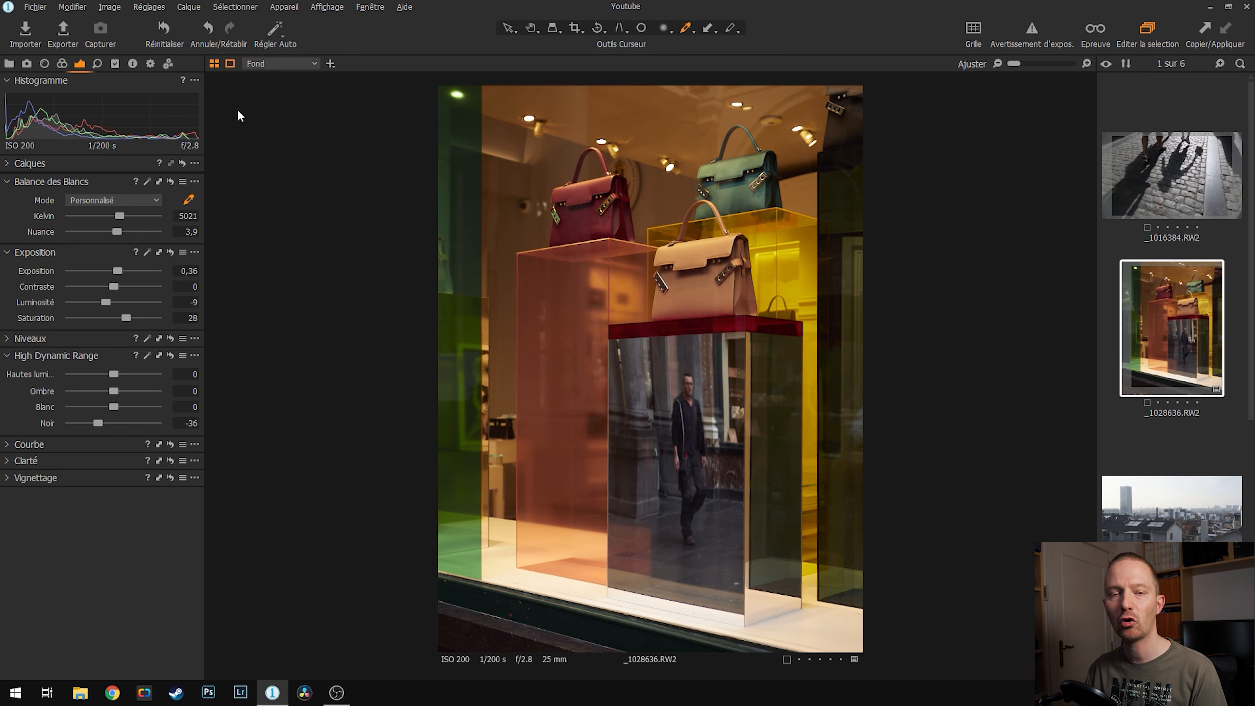
{"action": "left_click", "coordinate": [163, 28]}
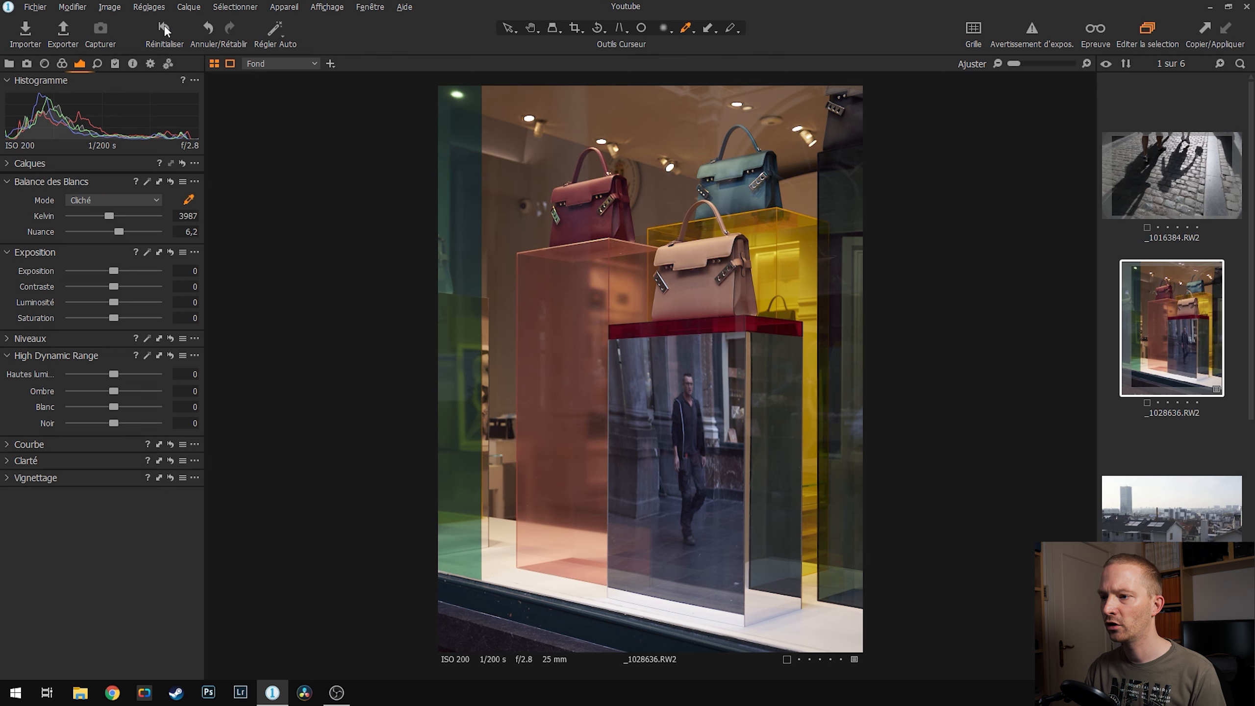
{"action": "key", "text": "ctrl+z"}
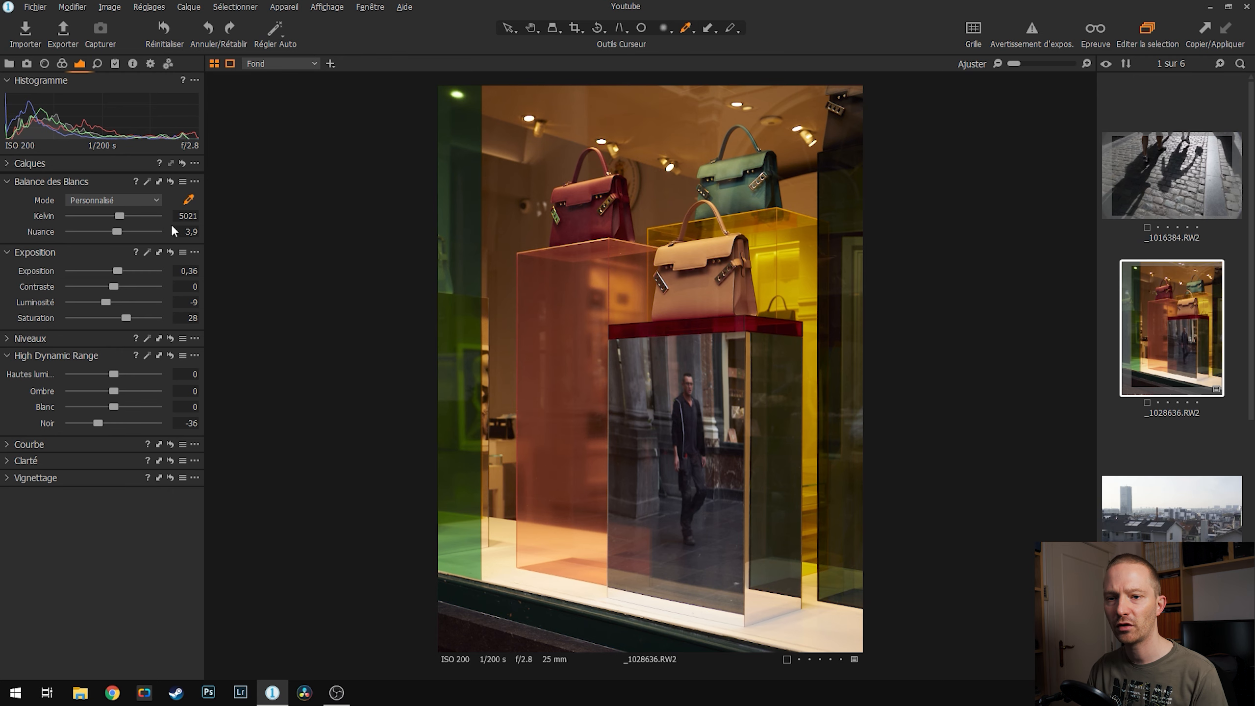
Show the layers, add a new layer above the background and activate the Draw Mask brush (Dessiner Masque)
{"action": "left_click", "coordinate": [5, 163]}
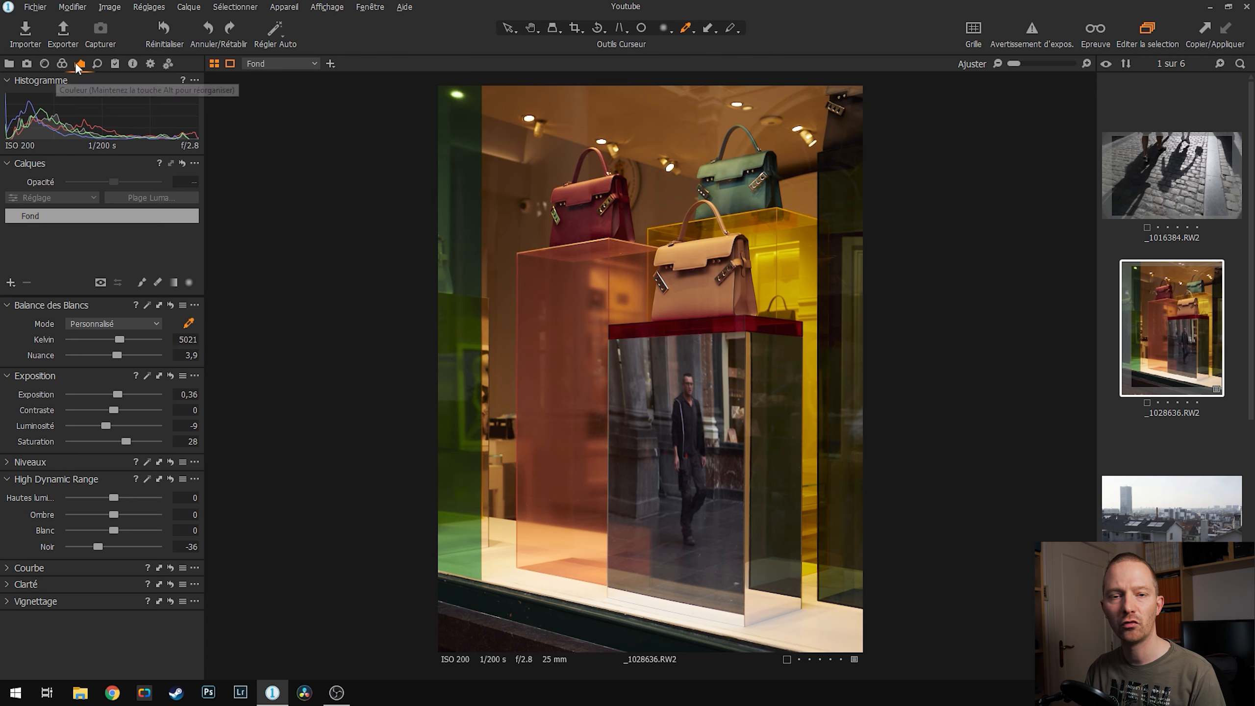
{"action": "left_click", "coordinate": [11, 283]}
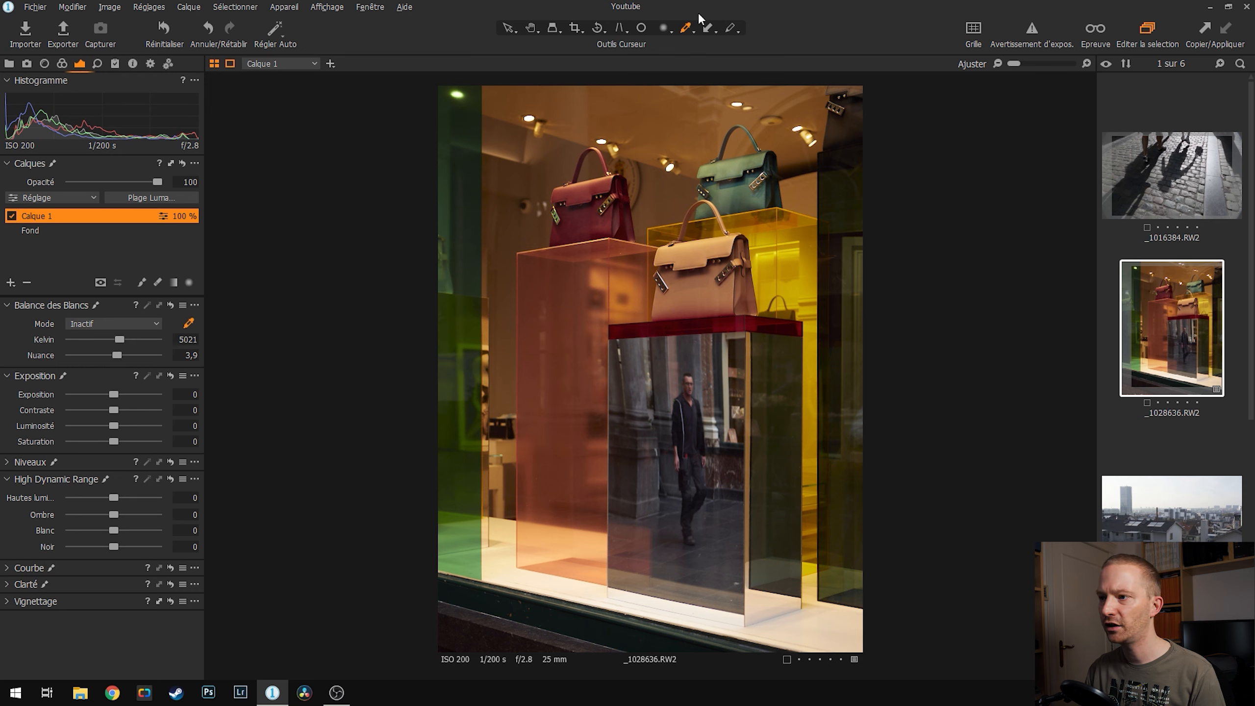
{"action": "left_click", "coordinate": [671, 30]}
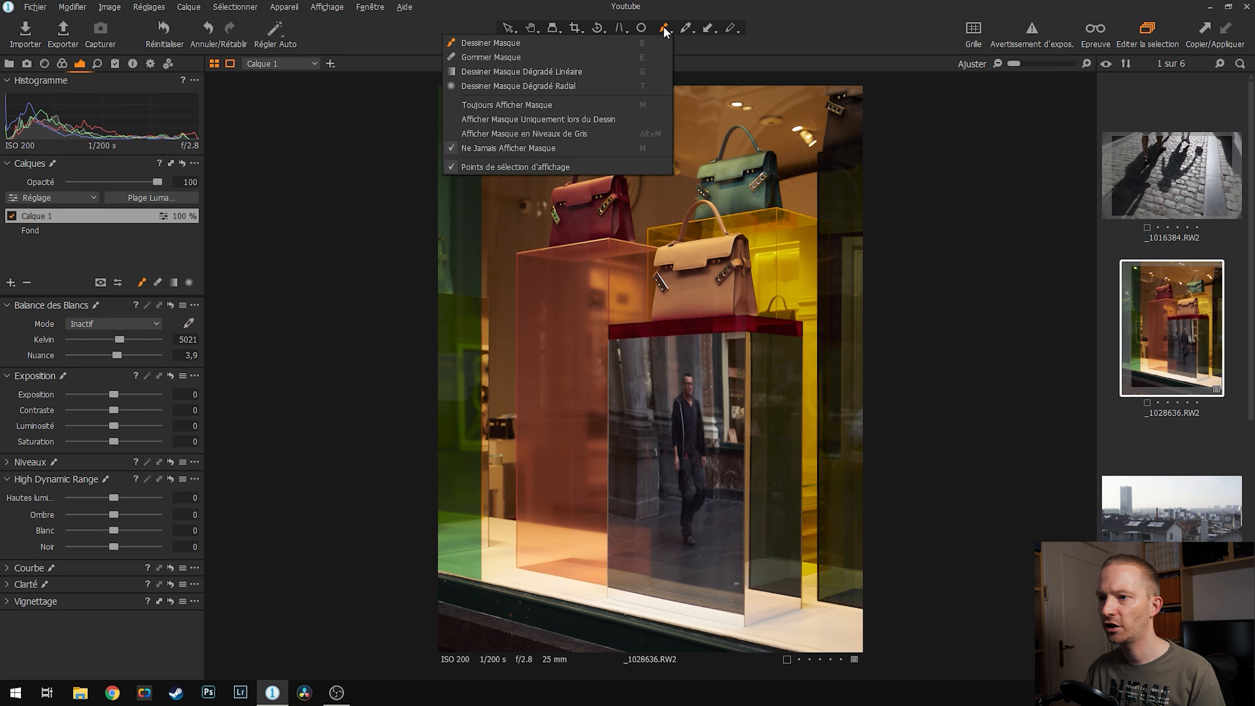
{"action": "left_click", "coordinate": [651, 43]}
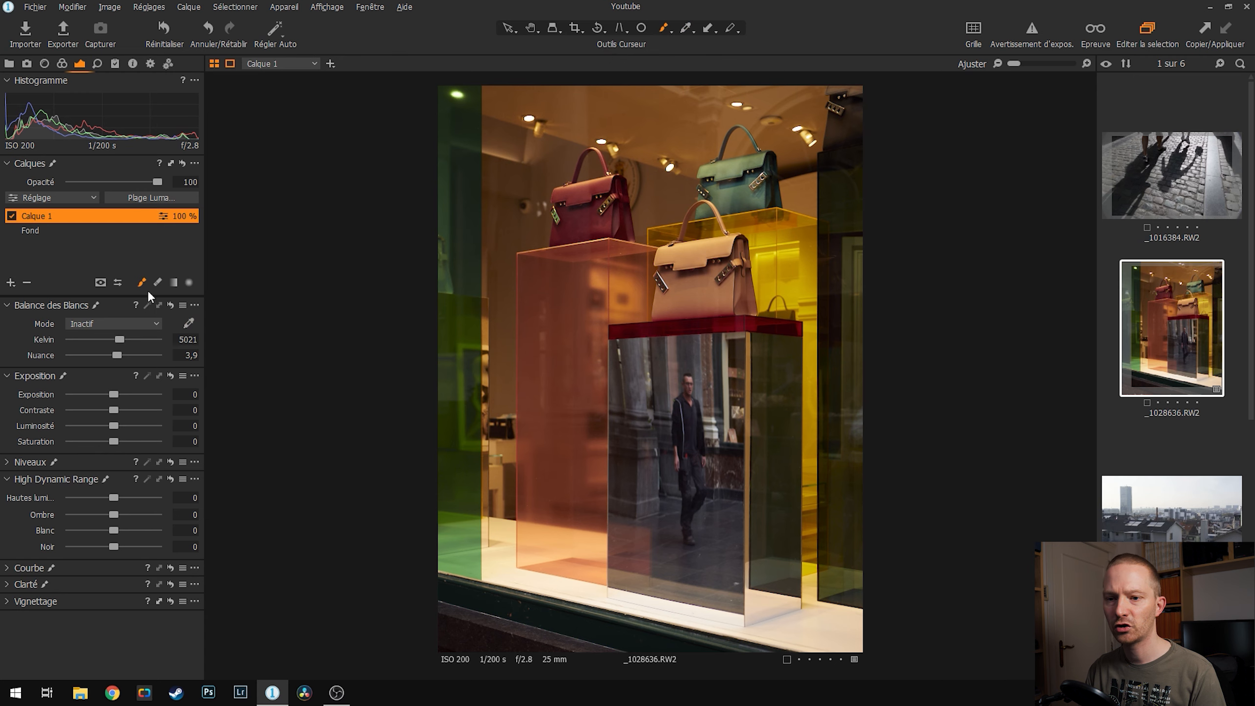
Review the mask brush's size, hardness, opacity and flow settings over the photo
{"action": "right_click", "coordinate": [537, 295]}
{"action": "mouse_move", "coordinate": [538, 294]}
{"action": "left_mouse_down"}
{"action": "mouse_move", "coordinate": [574, 294]}
{"action": "mouse_move", "coordinate": [547, 293]}
{"action": "mouse_move", "coordinate": [572, 293]}
{"action": "mouse_move", "coordinate": [537, 309]}
{"action": "mouse_move", "coordinate": [586, 311]}
{"action": "left_mouse_up"}
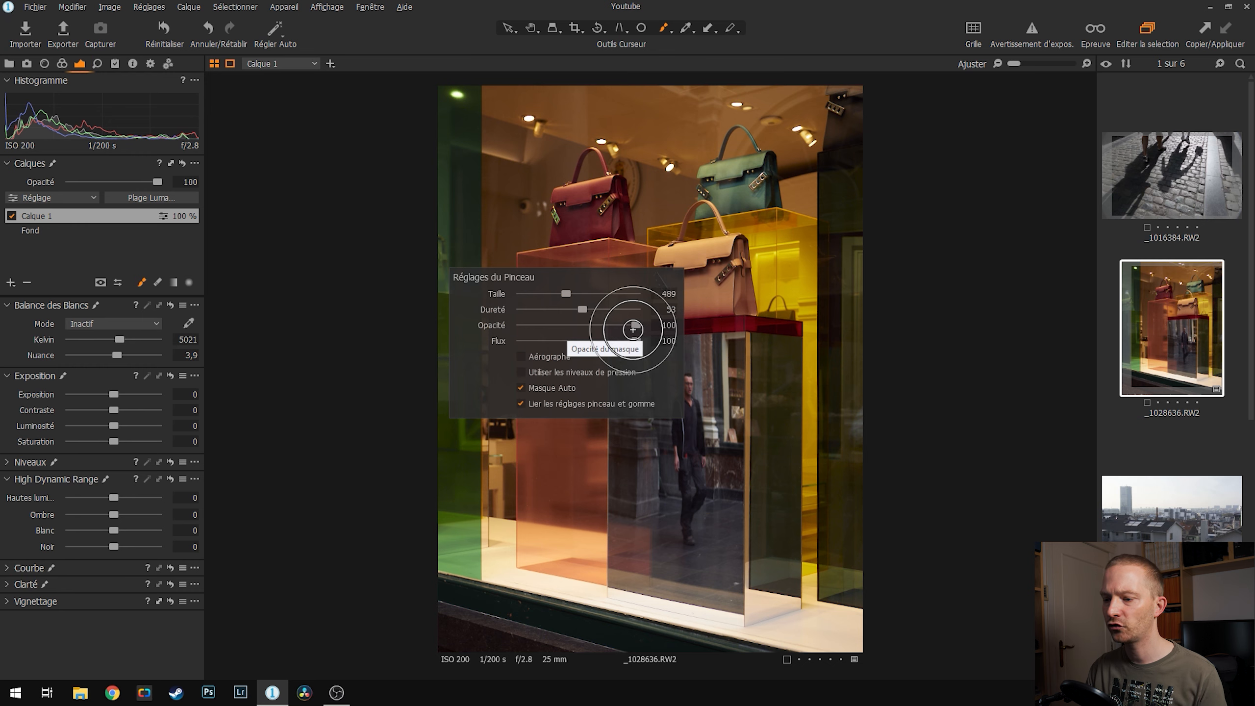
{"action": "left_click", "coordinate": [183, 202]}
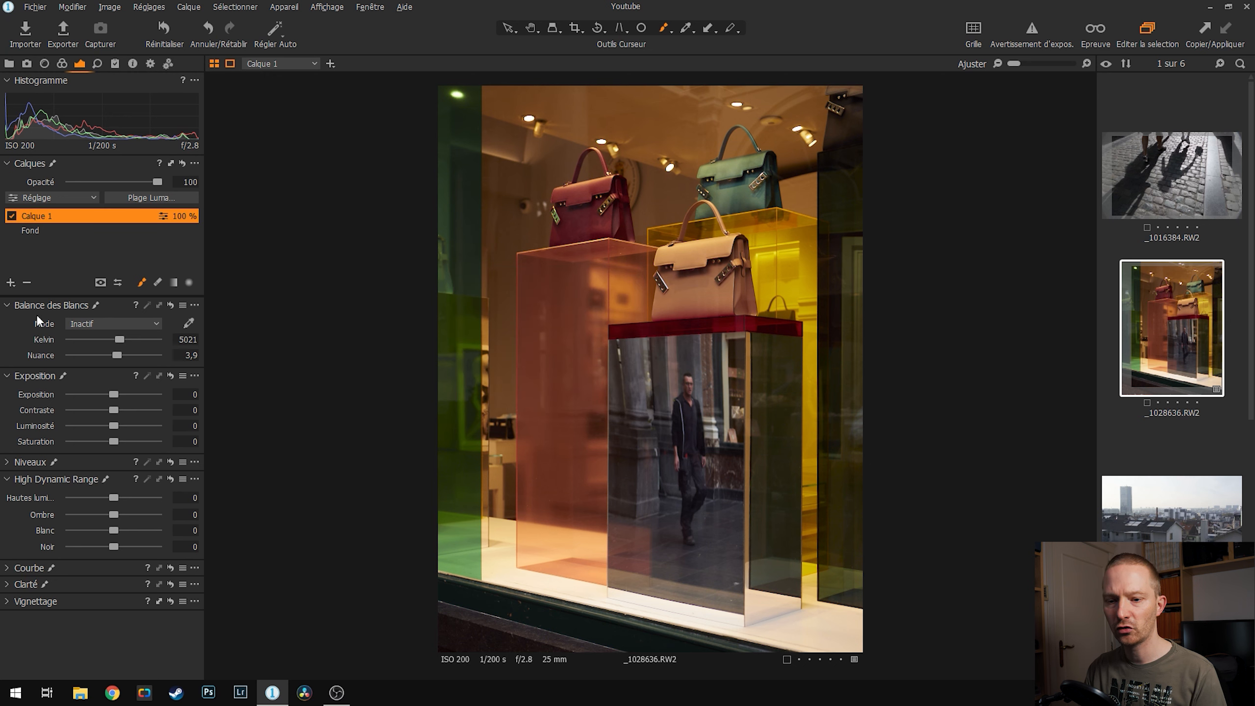
Set the new layer's exposure to 0,3 and paint its mask over the man's reflection in the front pedestal with a lower brush flow
{"action": "left_click_drag", "start_coordinate": [117, 395], "coordinate": [121, 392]}
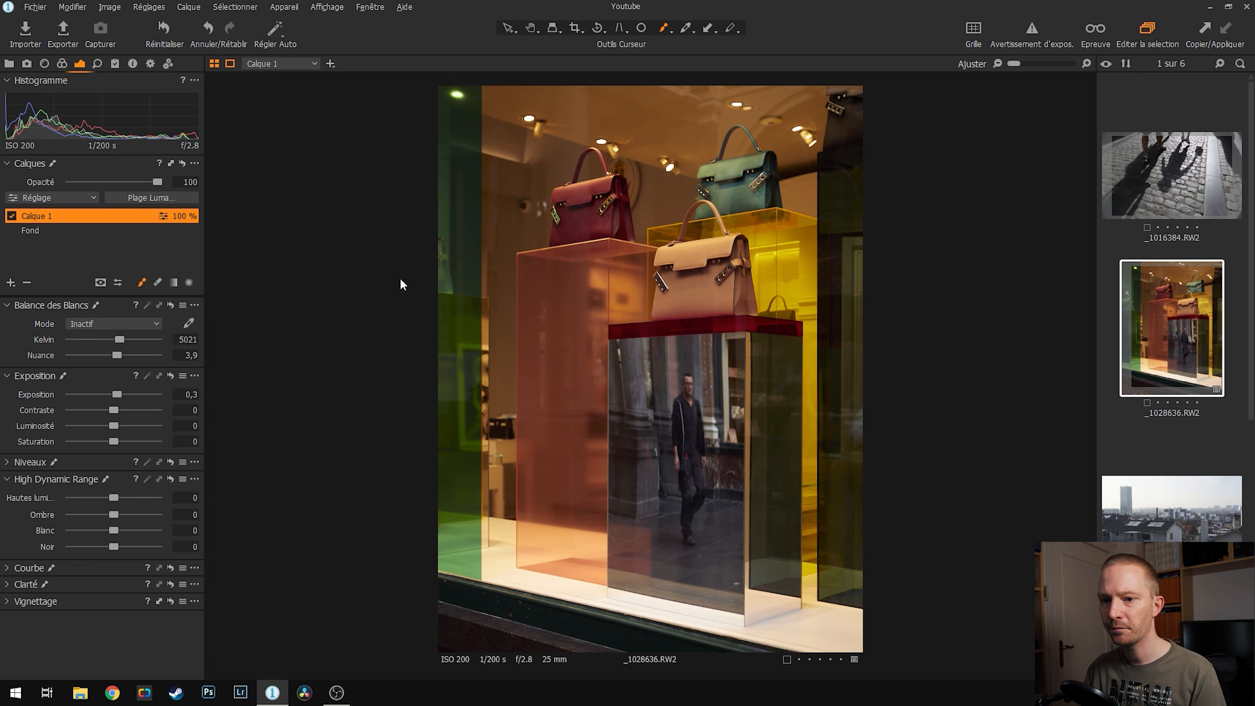
{"action": "right_click", "coordinate": [596, 241]}
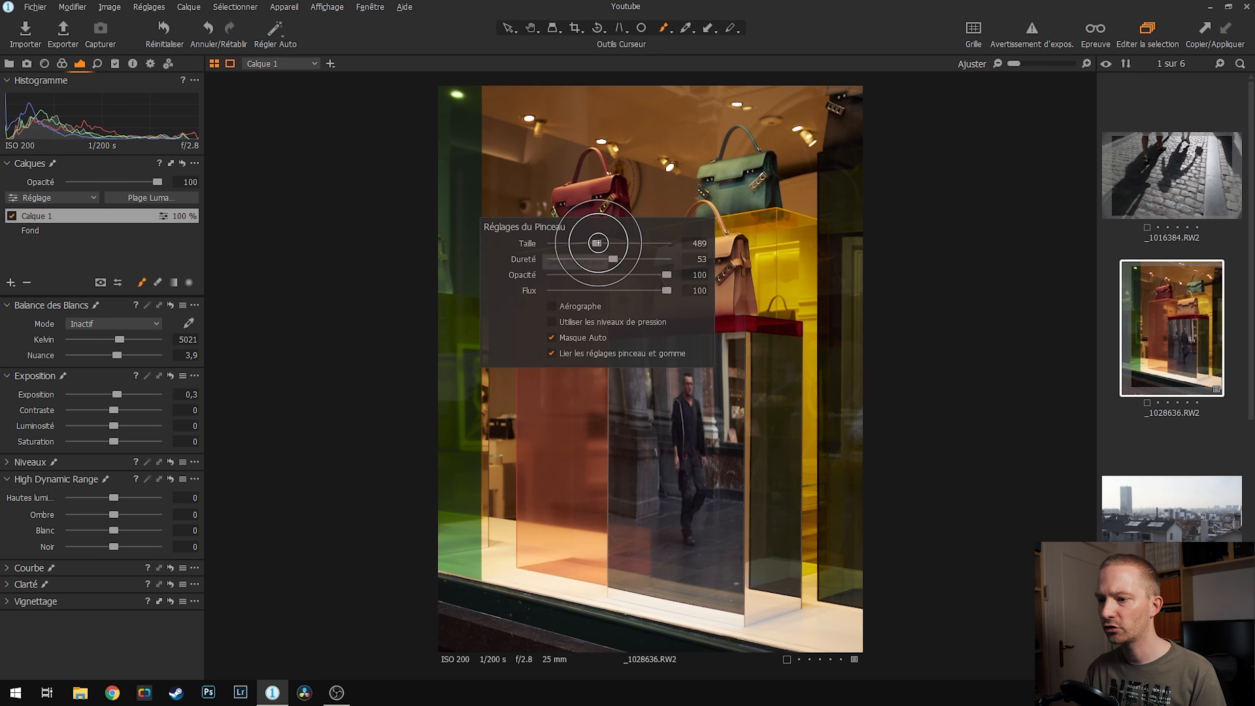
{"action": "left_click_drag", "start_coordinate": [667, 290], "coordinate": [563, 296]}
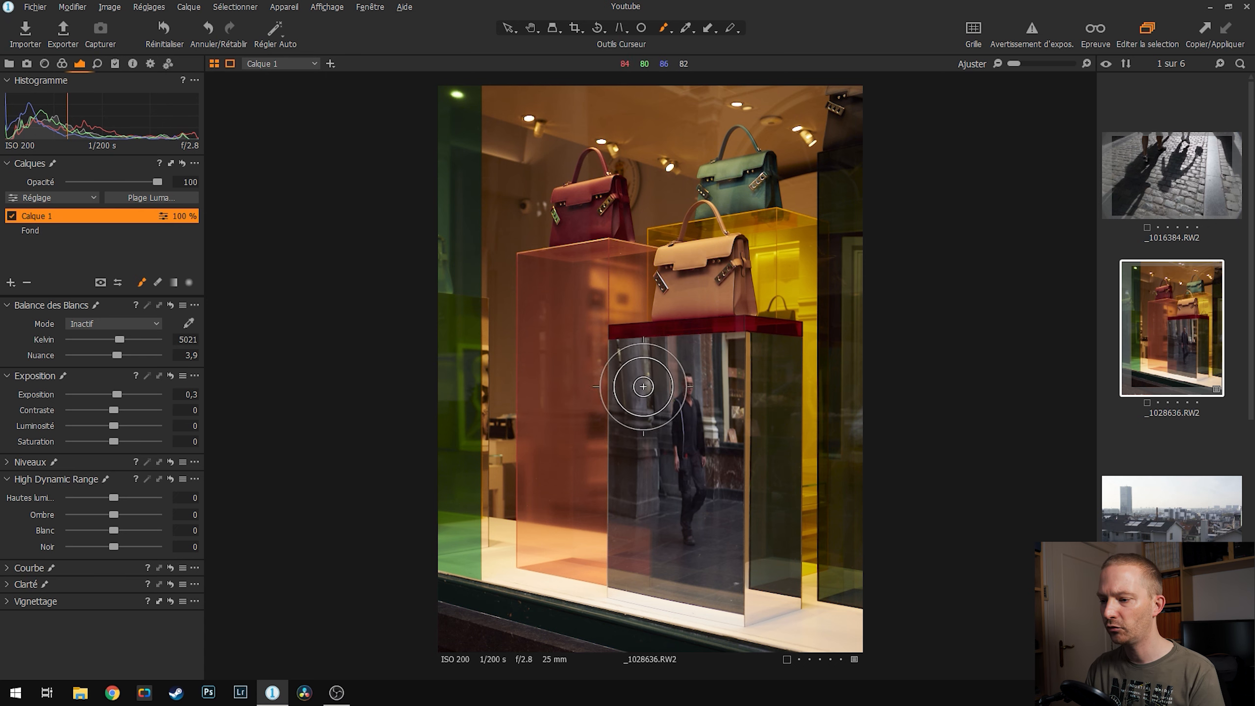
{"action": "mouse_move", "coordinate": [658, 385]}
{"action": "left_mouse_down"}
{"action": "mouse_move", "coordinate": [639, 387]}
{"action": "mouse_move", "coordinate": [665, 521]}
{"action": "mouse_move", "coordinate": [694, 416]}
{"action": "mouse_move", "coordinate": [709, 574]}
{"action": "mouse_move", "coordinate": [665, 555]}
{"action": "mouse_move", "coordinate": [622, 412]}
{"action": "mouse_move", "coordinate": [677, 365]}
{"action": "mouse_move", "coordinate": [723, 365]}
{"action": "mouse_move", "coordinate": [717, 514]}
{"action": "mouse_move", "coordinate": [717, 411]}
{"action": "mouse_move", "coordinate": [690, 364]}
{"action": "mouse_move", "coordinate": [622, 359]}
{"action": "mouse_move", "coordinate": [653, 580]}
{"action": "mouse_move", "coordinate": [725, 513]}
{"action": "mouse_move", "coordinate": [710, 366]}
{"action": "left_mouse_up"}
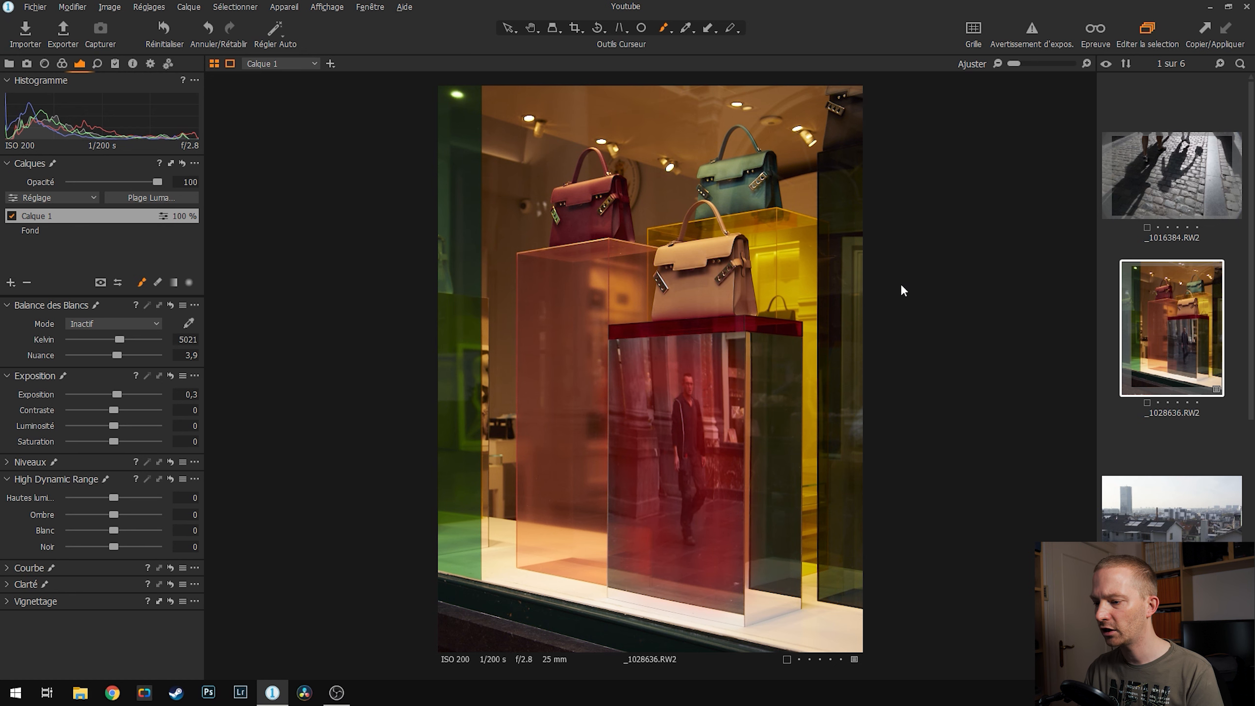
{"action": "key", "text": "m"}
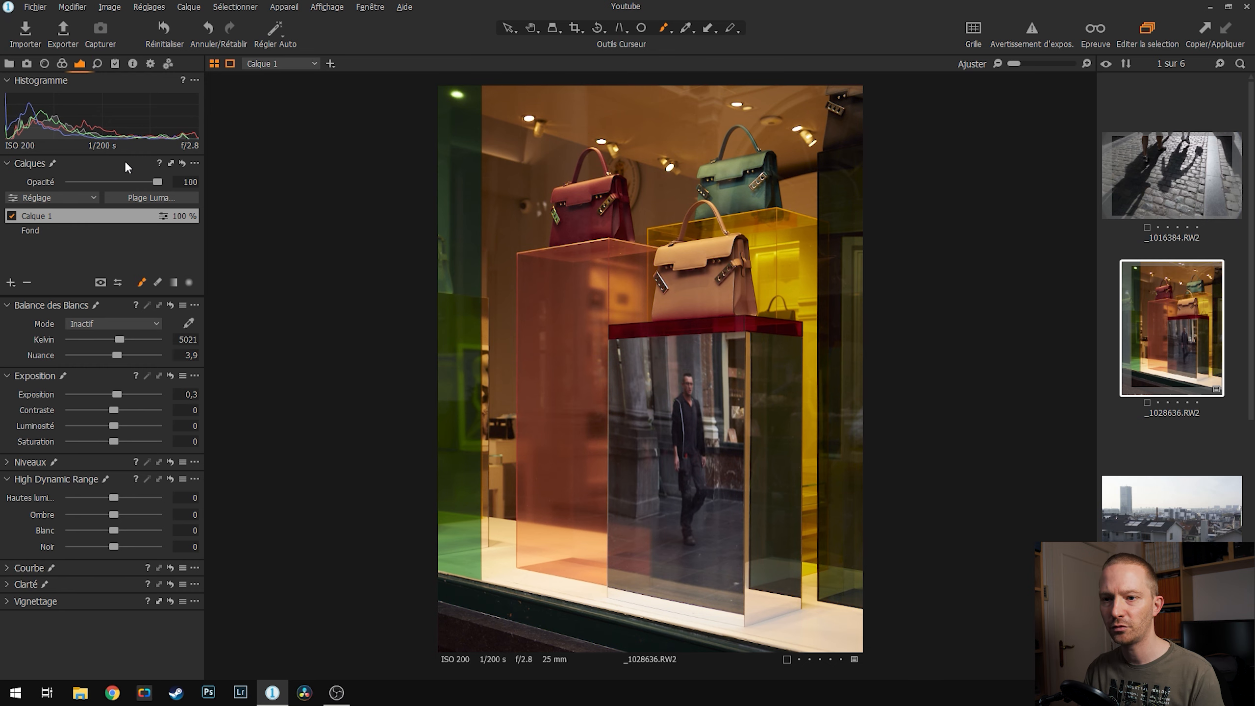
Compare the photo with and without the masked layer's adjustment, and try out the layer's opacity, leaving it at 100
{"action": "left_click", "coordinate": [183, 163]}
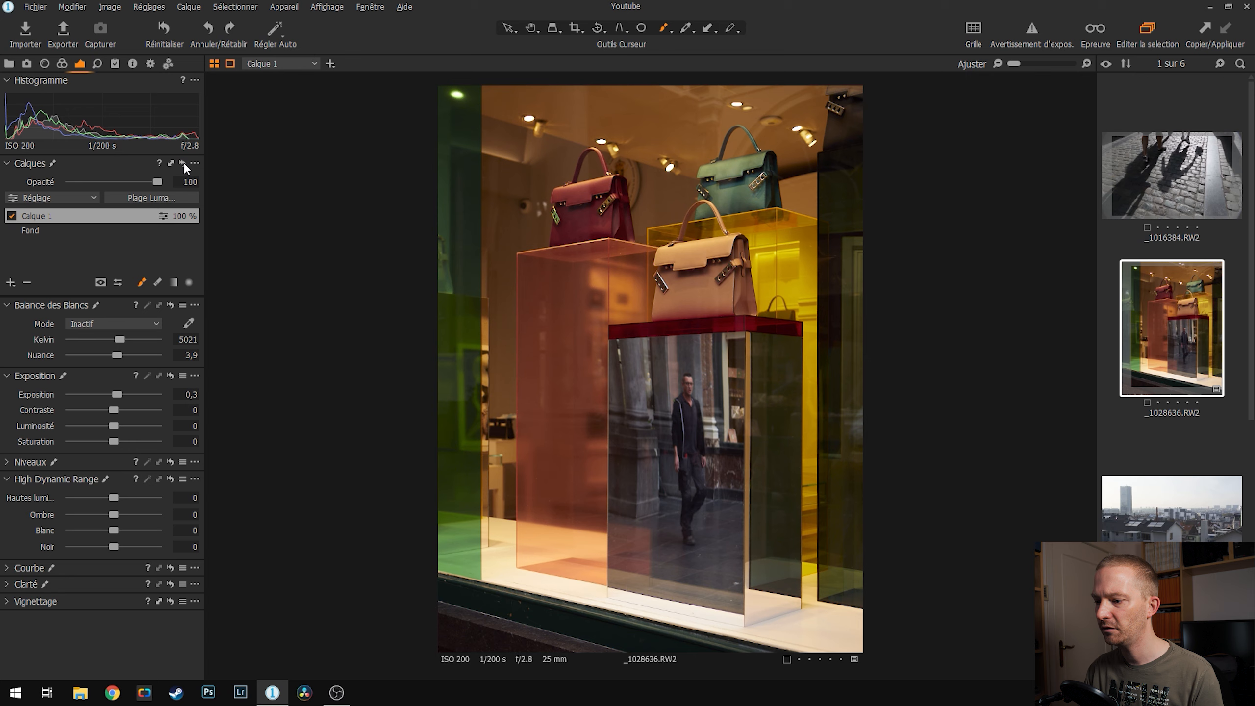
{"action": "left_click", "coordinate": [183, 163]}
{"action": "key", "text": "ctrl+z"}
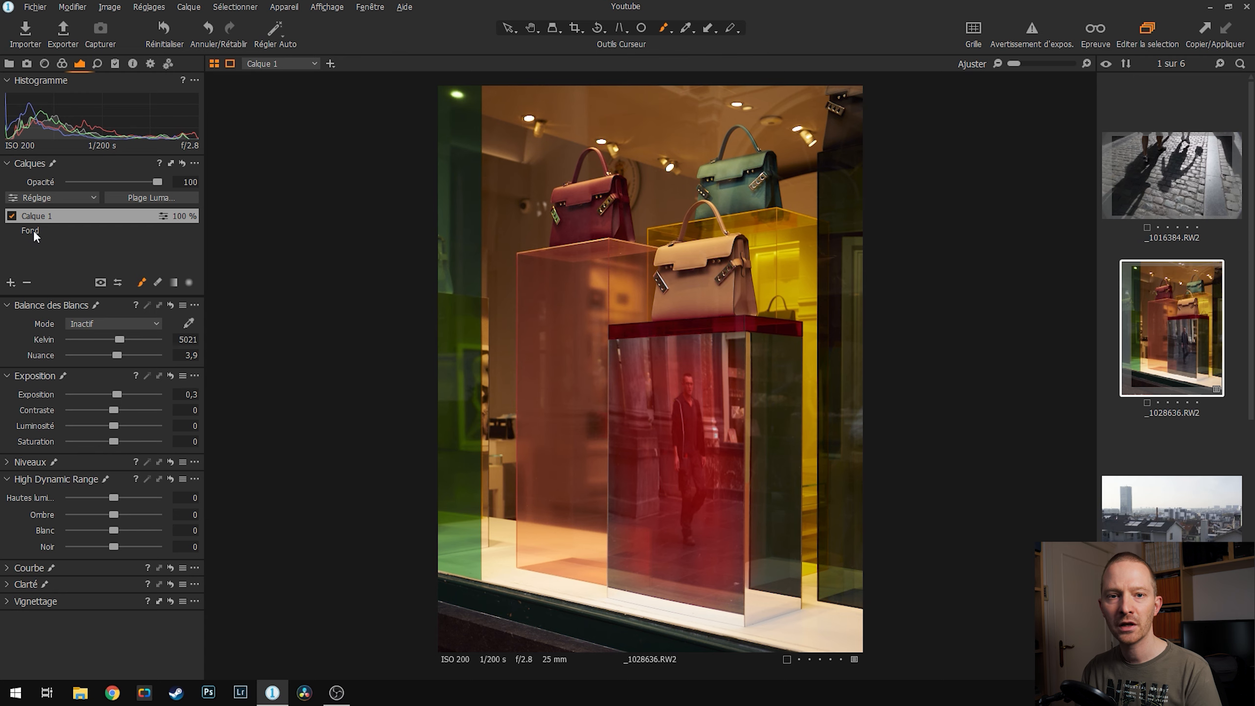
{"action": "key", "text": "m"}
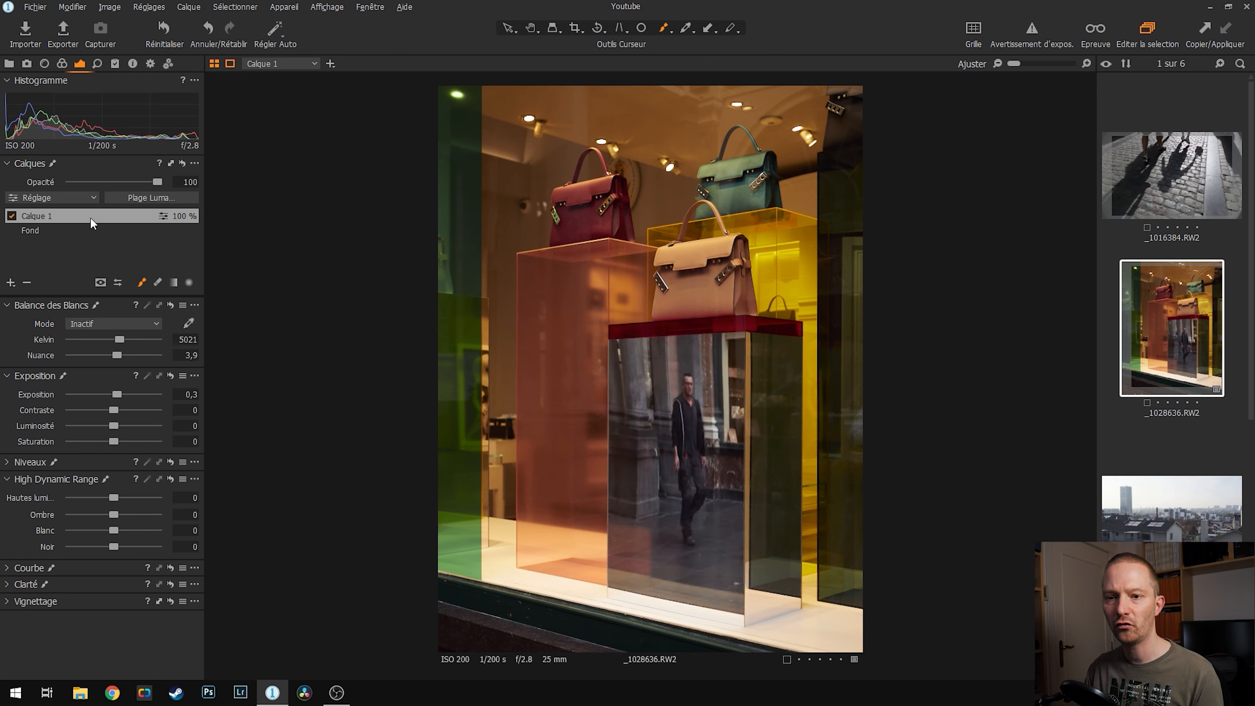
{"action": "mouse_move", "coordinate": [155, 181]}
{"action": "left_mouse_down"}
{"action": "mouse_move", "coordinate": [48, 171]}
{"action": "mouse_move", "coordinate": [194, 179]}
{"action": "mouse_move", "coordinate": [192, 191]}
{"action": "mouse_move", "coordinate": [64, 187]}
{"action": "mouse_move", "coordinate": [234, 194]}
{"action": "mouse_move", "coordinate": [89, 190]}
{"action": "mouse_move", "coordinate": [199, 192]}
{"action": "left_mouse_up"}
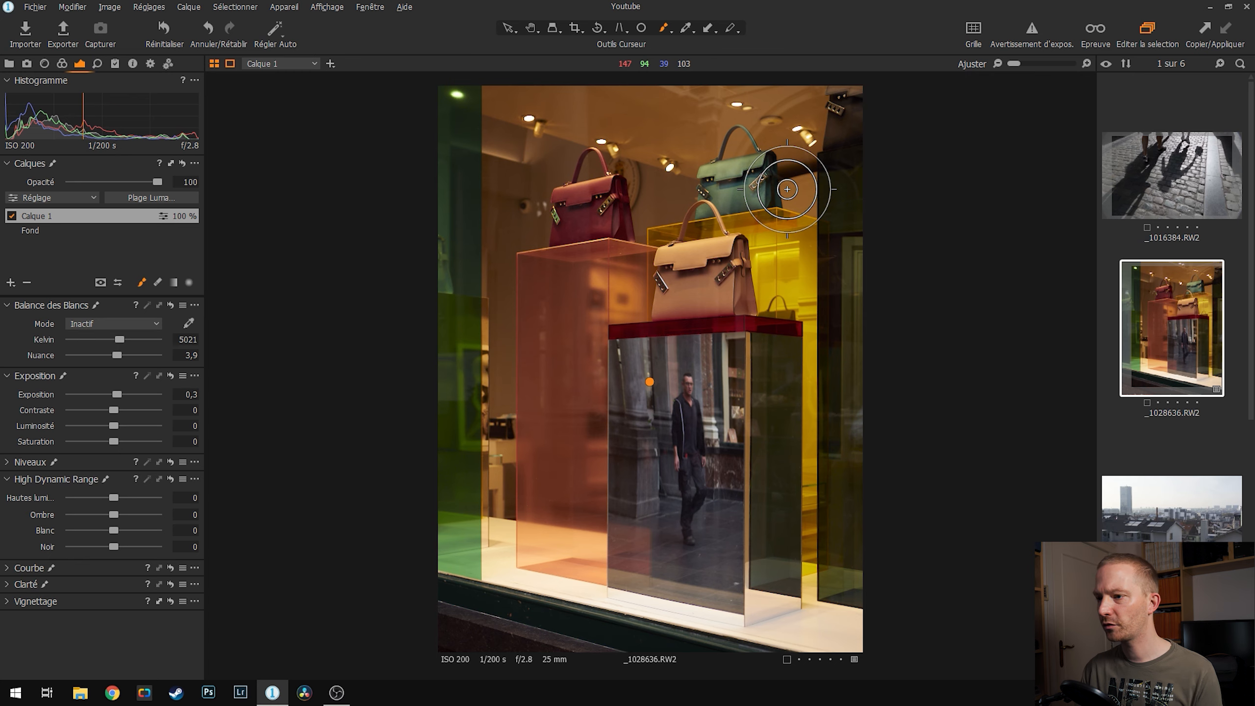
Go to the detail adjustments and inspect different areas of the photo at 25% in the focus preview (Mise au point)
{"action": "left_click", "coordinate": [97, 64]}
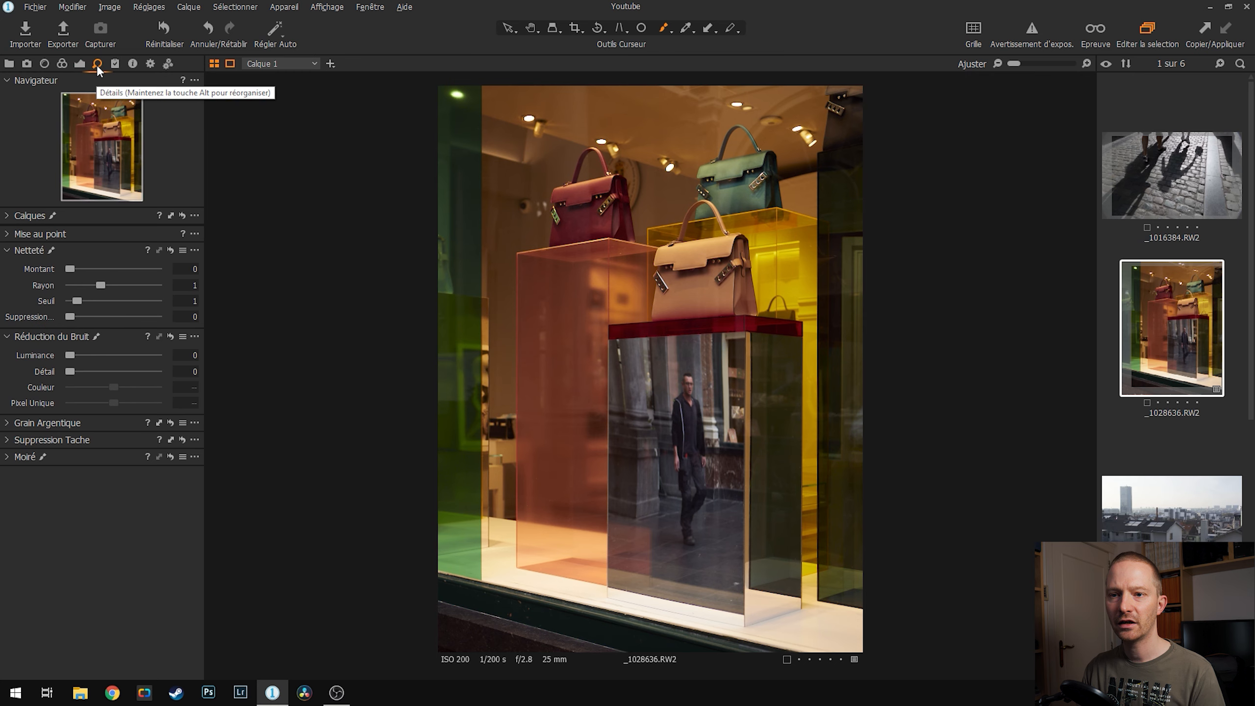
{"action": "left_click", "coordinate": [9, 238]}
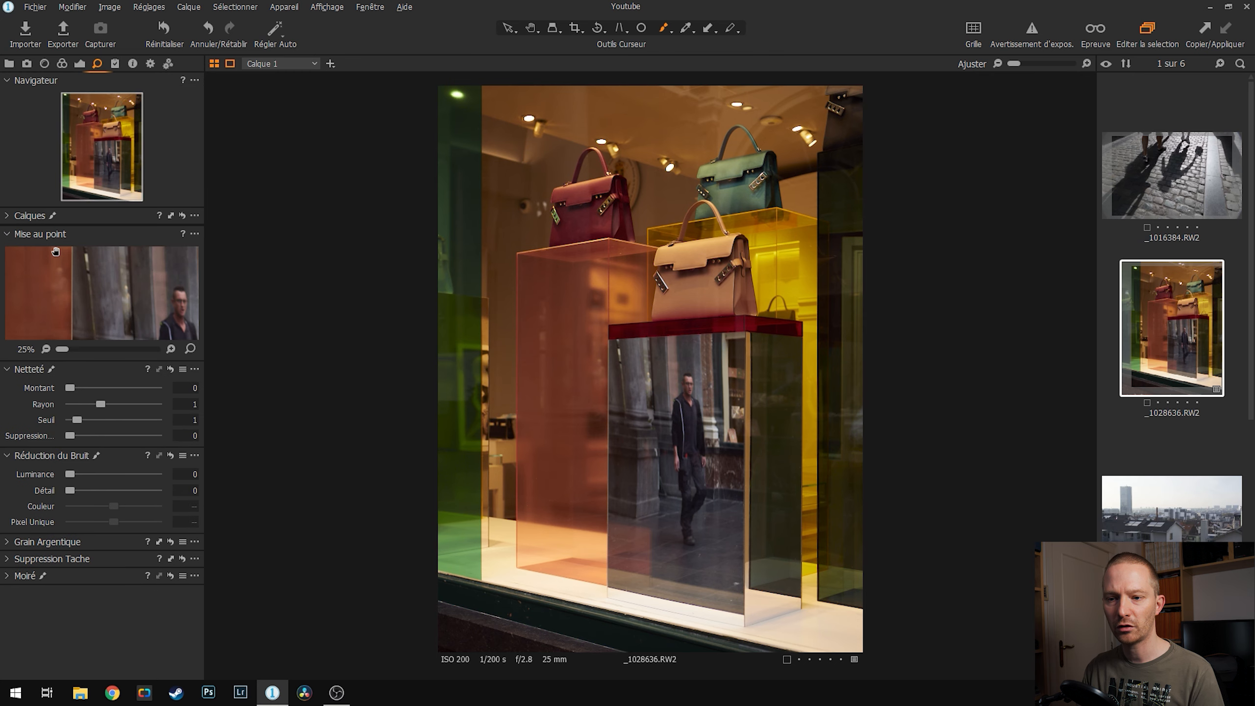
{"action": "left_click_drag", "start_coordinate": [68, 352], "coordinate": [85, 349]}
{"action": "left_click_drag", "start_coordinate": [151, 297], "coordinate": [65, 319]}
{"action": "left_click_drag", "start_coordinate": [133, 255], "coordinate": [51, 350]}
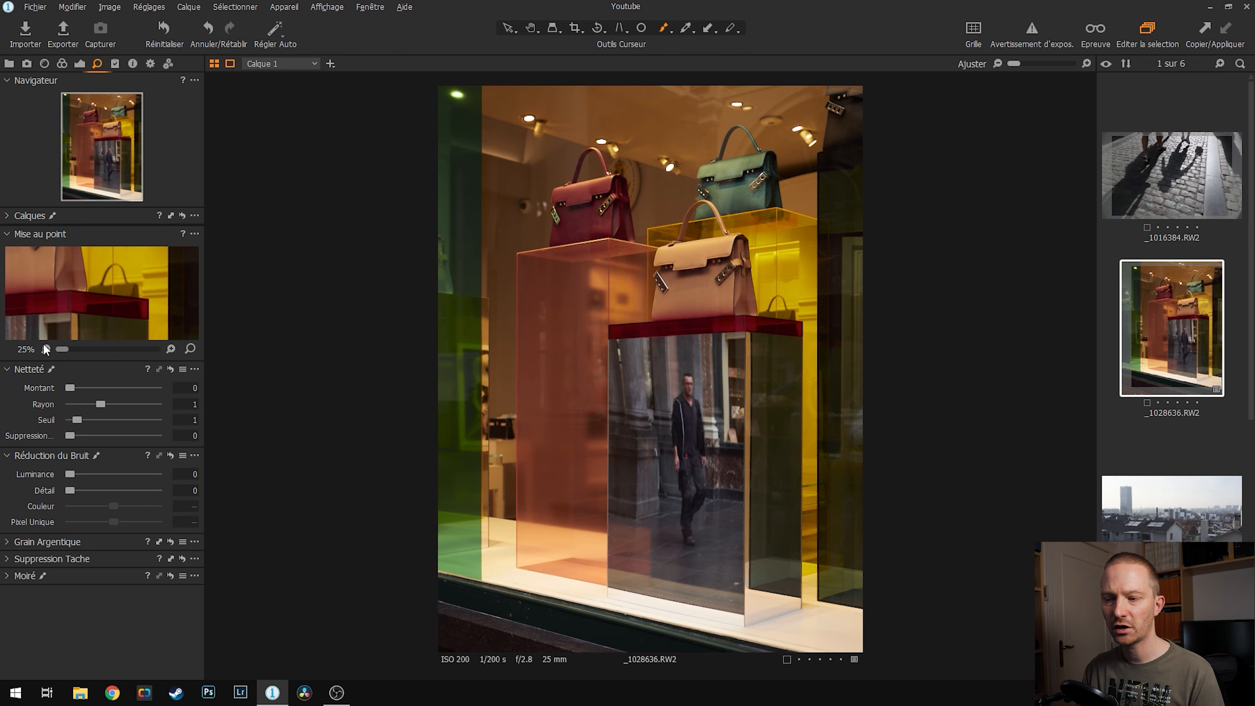
{"action": "left_click", "coordinate": [7, 235]}
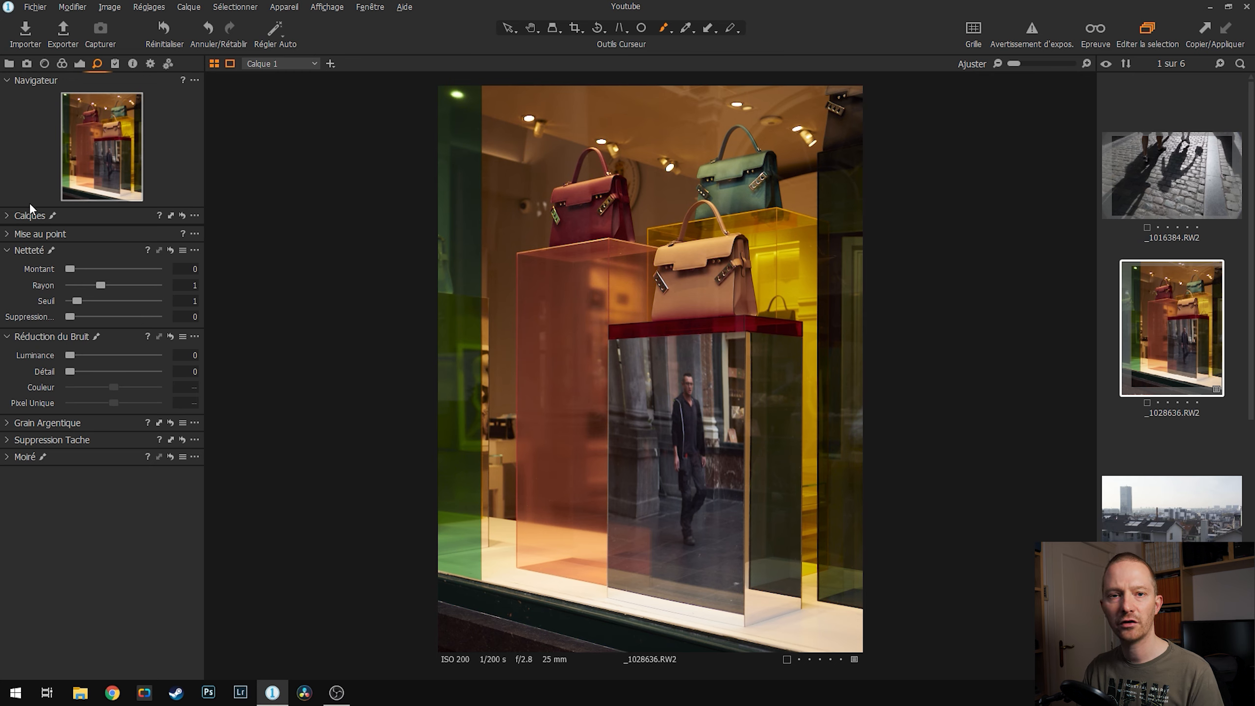
Show the layers among the detail adjustments and switch between the background and Calque 1
{"action": "left_click", "coordinate": [7, 216]}
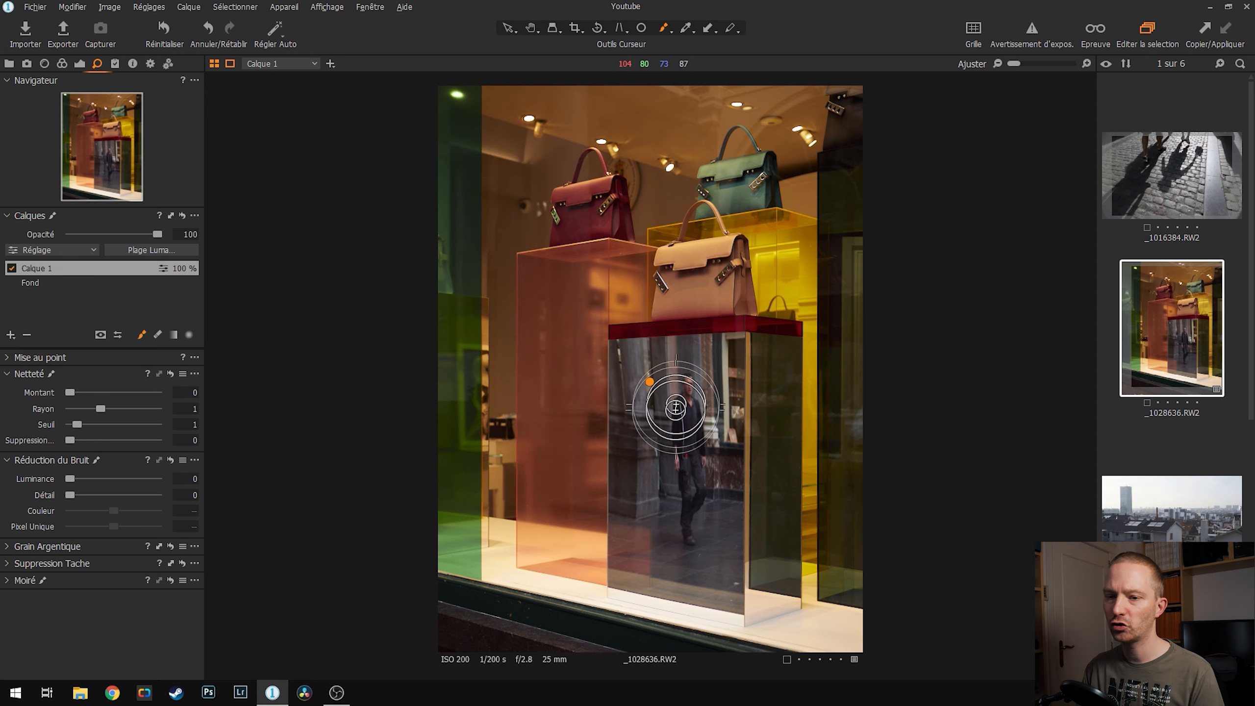
{"action": "left_click", "coordinate": [40, 281]}
{"action": "left_click", "coordinate": [43, 273]}
{"action": "left_click", "coordinate": [40, 280]}
{"action": "left_click", "coordinate": [39, 273]}
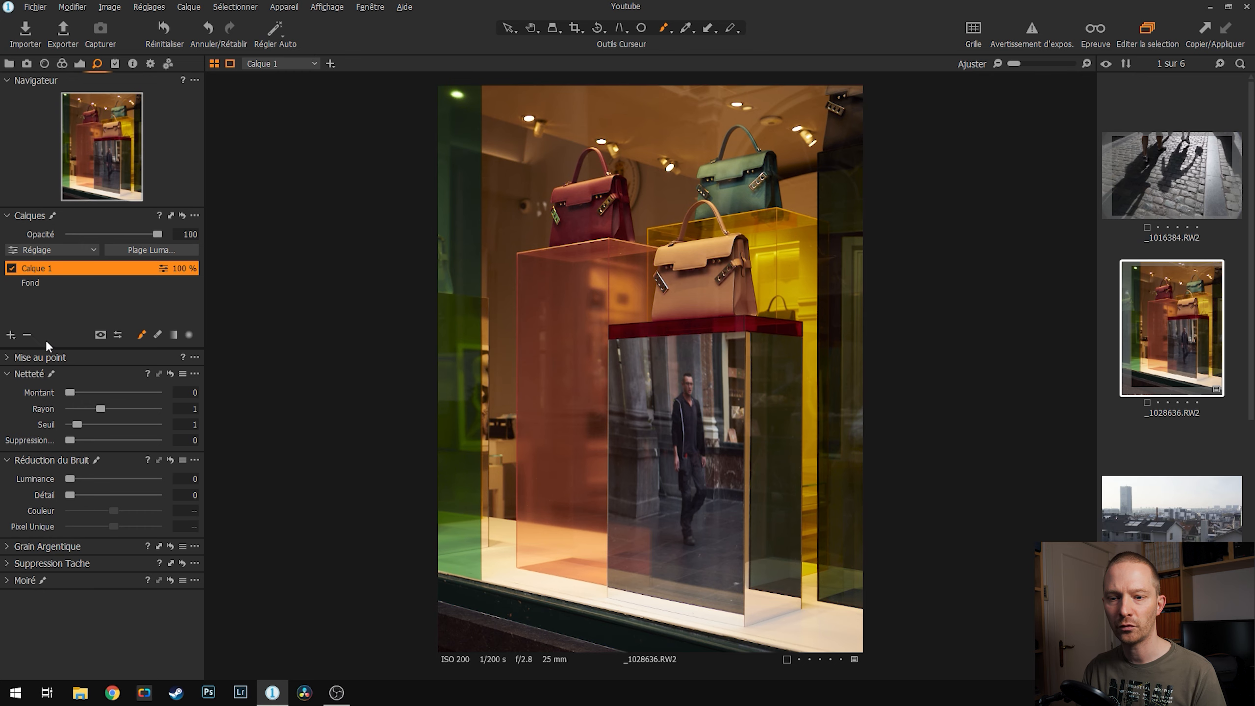
Add a new filled layer (Nouveau Calque Rempli) above Calque 1 and check that its mask covers the photo
{"action": "left_click", "coordinate": [11, 336]}
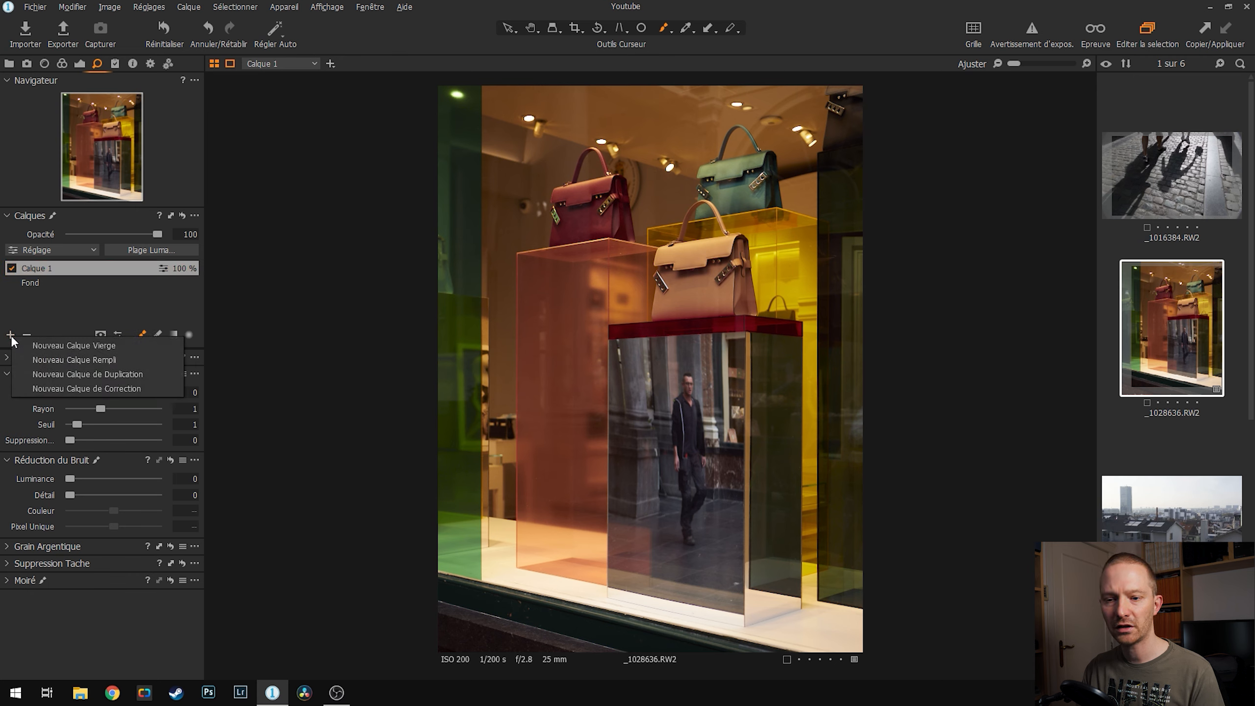
{"action": "left_click", "coordinate": [66, 359]}
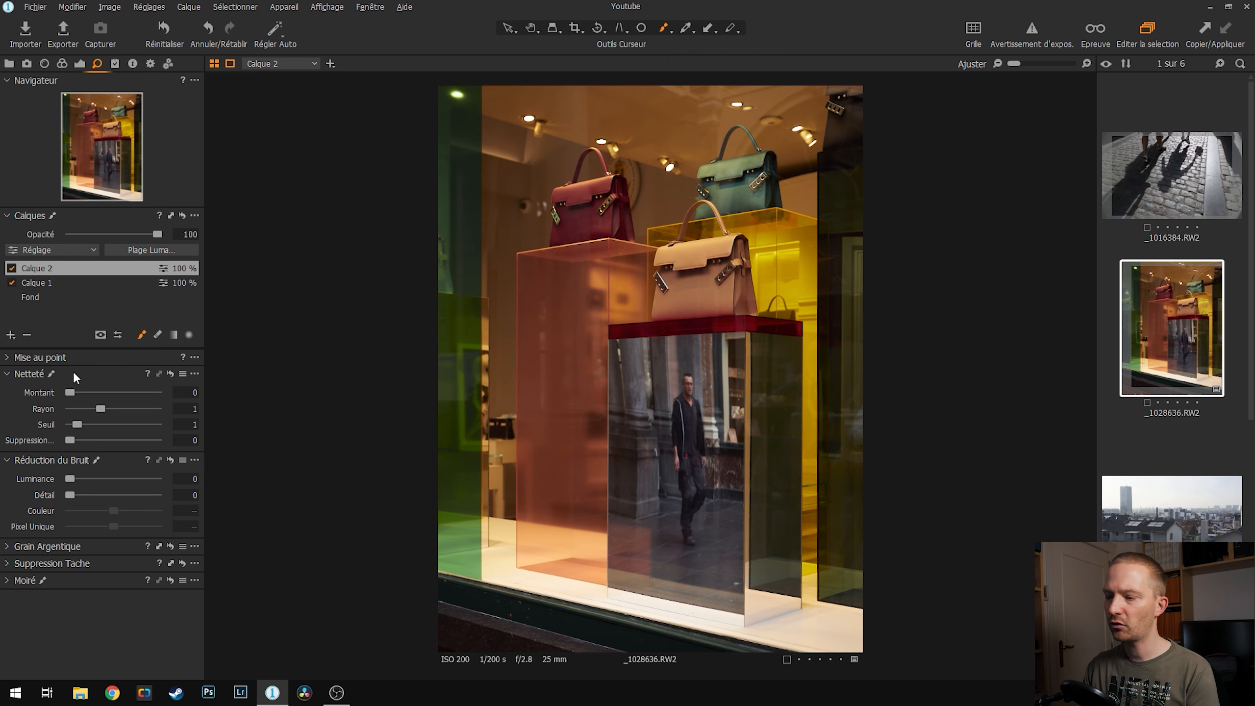
{"action": "key", "text": "m"}
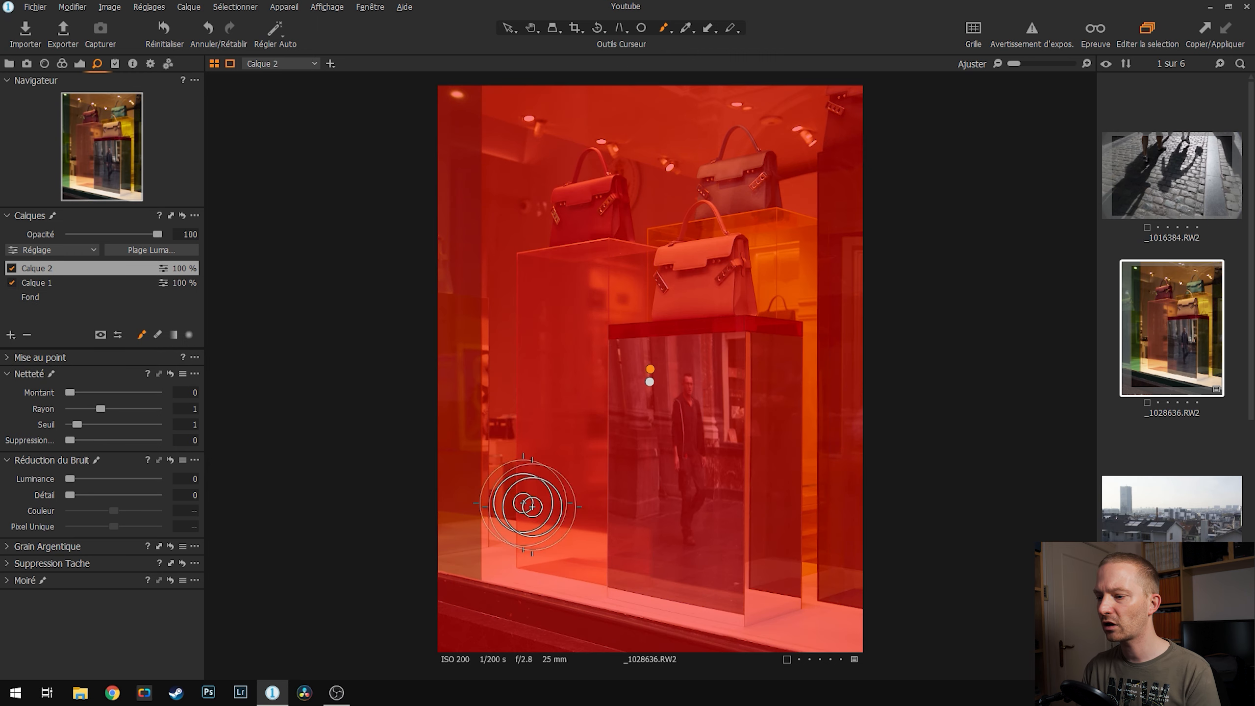
{"action": "key", "text": "m"}
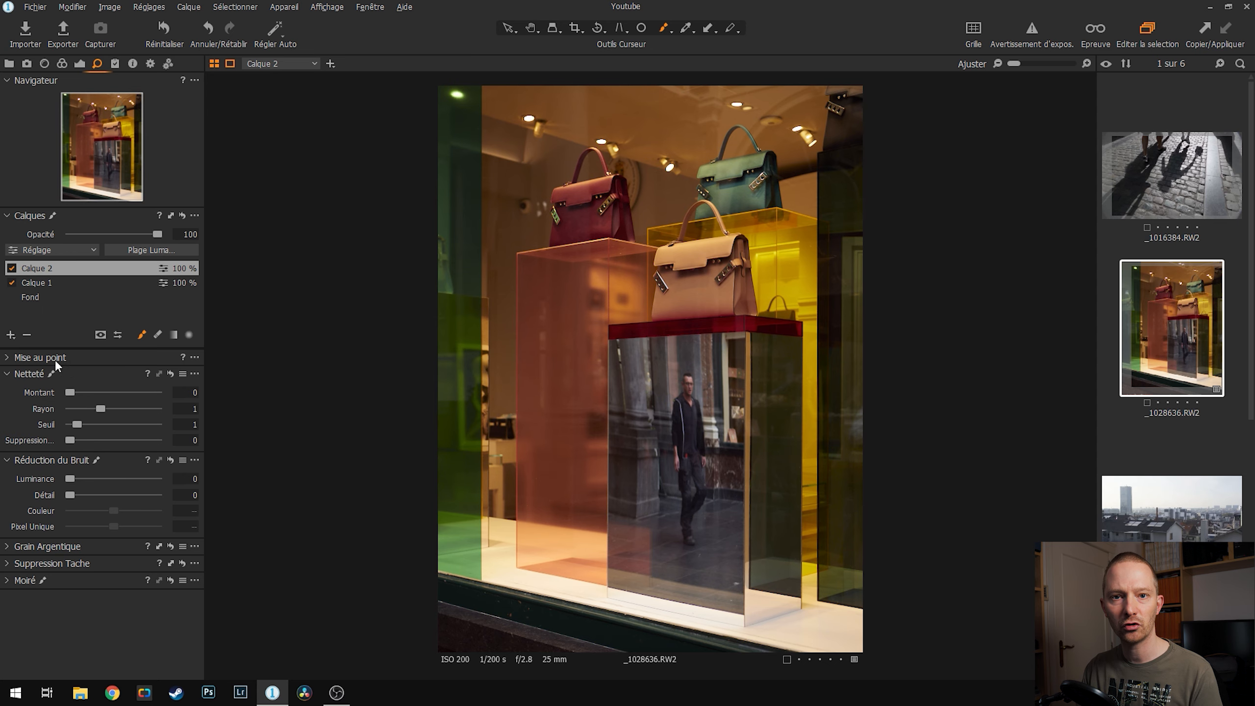
Sharpen Calque 2 with Montant 253, Rayon 0,6 and Seuil 1, judging the tan handbag at 100%
{"action": "scroll", "coordinate": [569, 336], "scroll_direction": "up", "scroll_amount": 3}
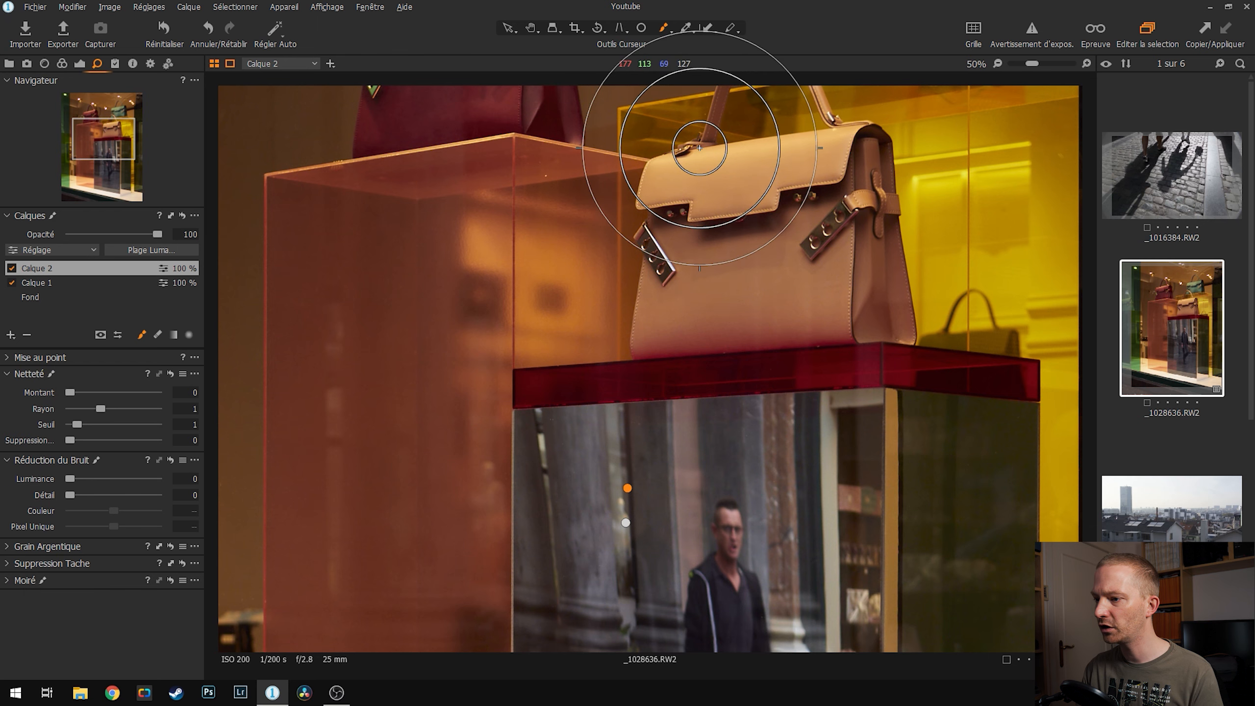
{"action": "scroll", "coordinate": [761, 193], "scroll_direction": "up", "scroll_amount": 1}
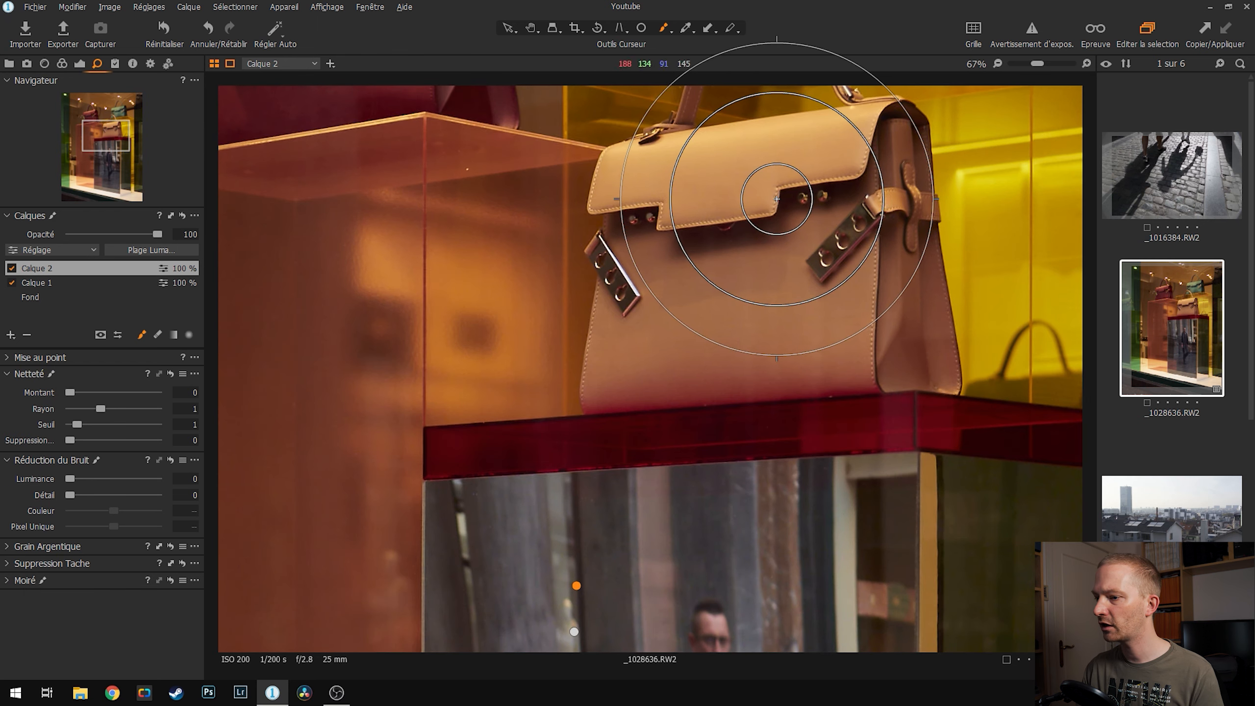
{"action": "scroll", "coordinate": [770, 205], "scroll_direction": "up", "scroll_amount": 1}
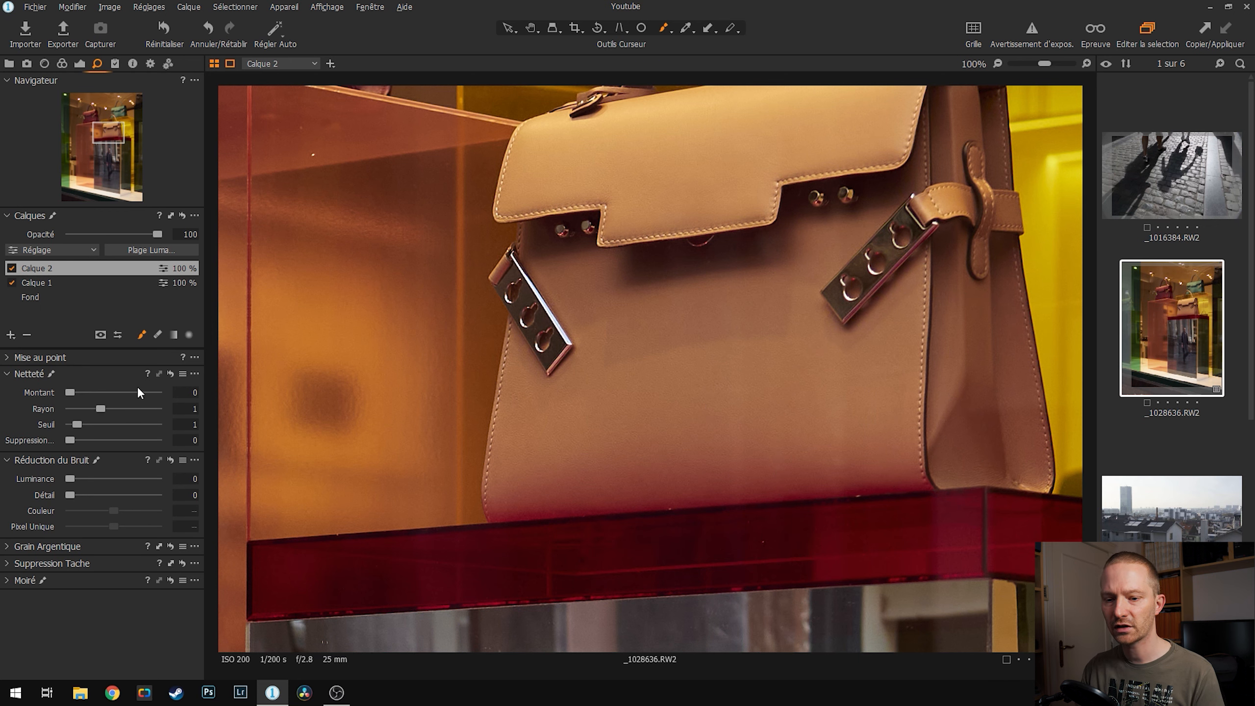
{"action": "left_click_drag", "start_coordinate": [73, 394], "coordinate": [89, 392]}
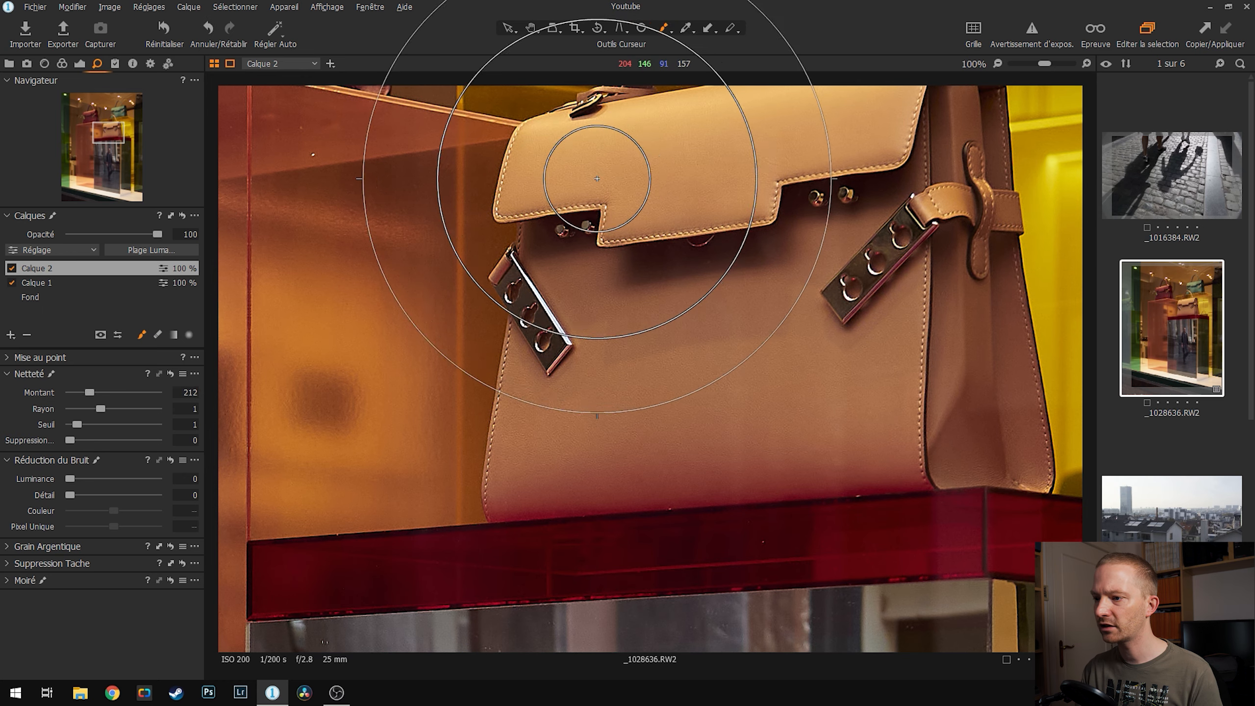
{"action": "right_click", "coordinate": [589, 308]}
{"action": "left_click_drag", "start_coordinate": [590, 308], "coordinate": [548, 308]}
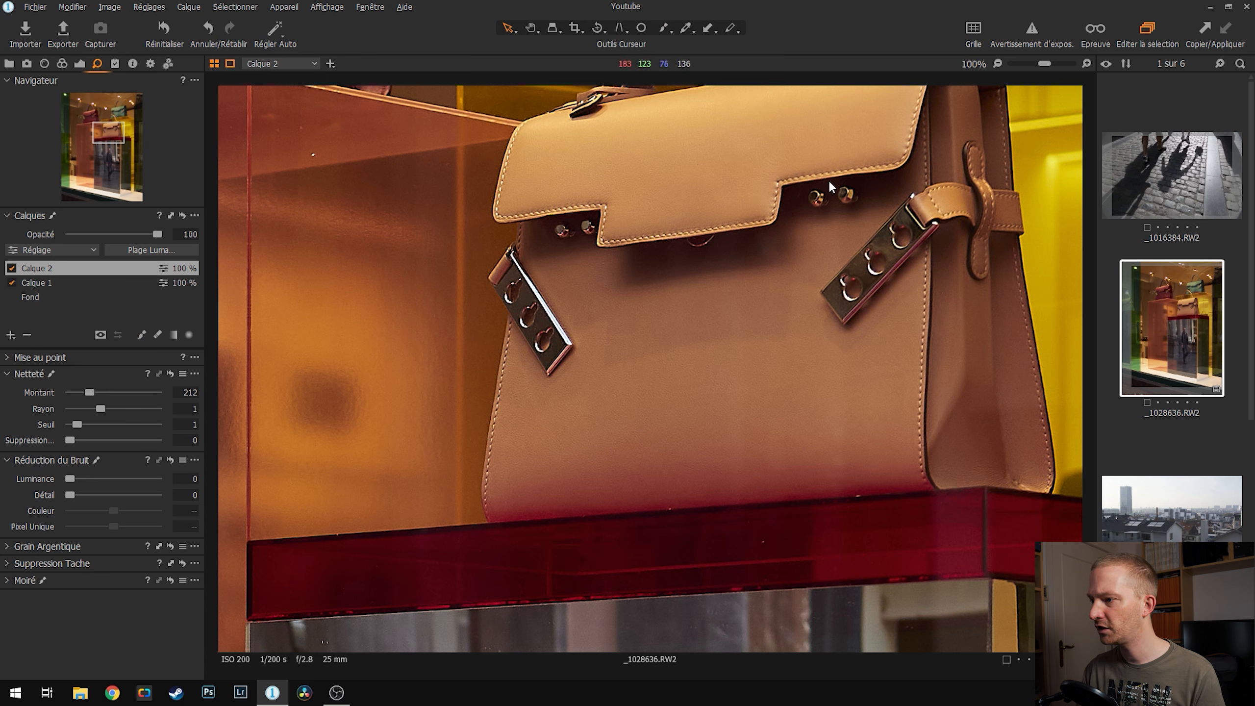
{"action": "left_click_drag", "start_coordinate": [93, 389], "coordinate": [96, 415]}
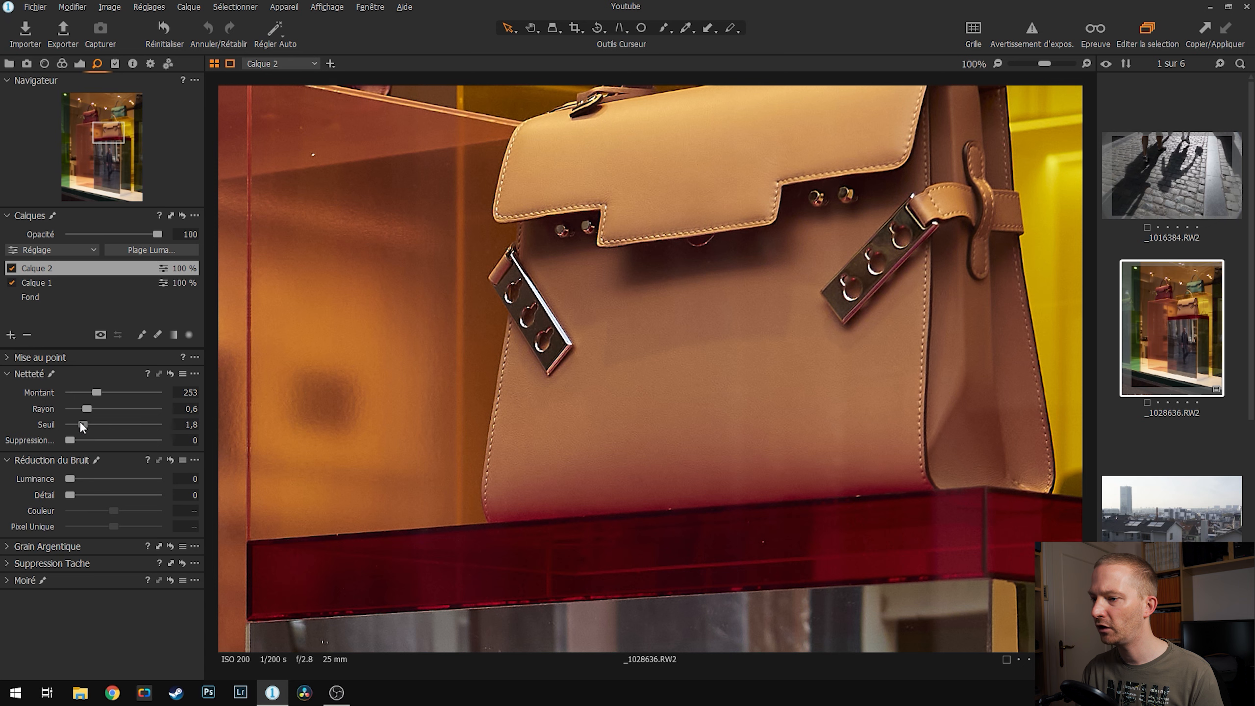
{"action": "left_click_drag", "start_coordinate": [84, 428], "coordinate": [123, 430]}
{"action": "double_click", "coordinate": [120, 423]}
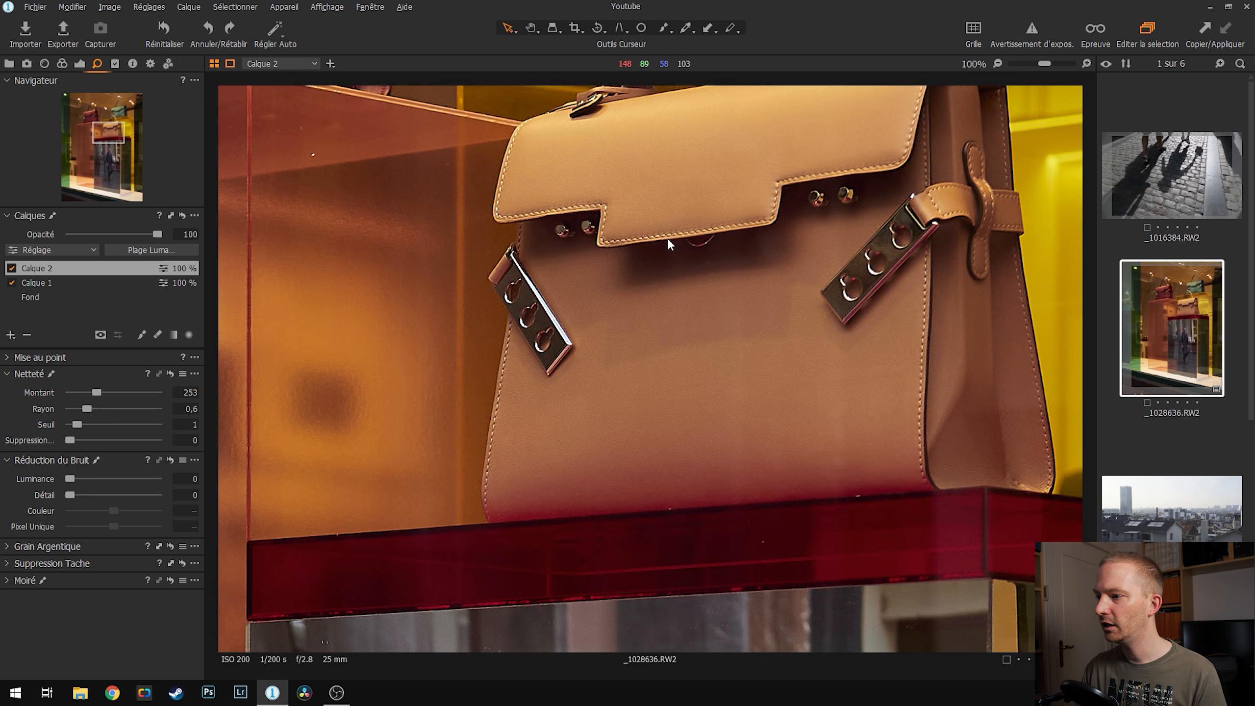
Fit the handbag photo to the view, return to the exposure adjustments and open the cityscape photo _DSC3348.ARW
{"action": "scroll", "coordinate": [668, 241], "scroll_direction": "down", "scroll_amount": 2}
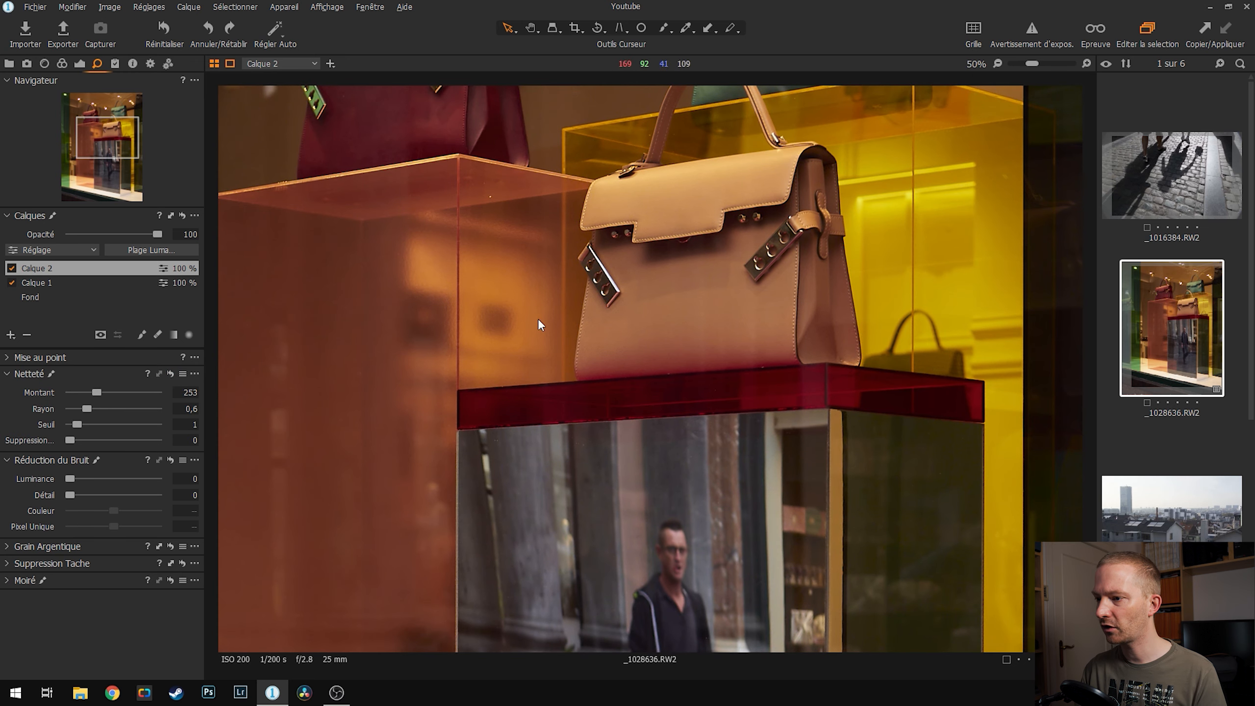
{"action": "scroll", "coordinate": [684, 249], "scroll_direction": "down", "scroll_amount": 2}
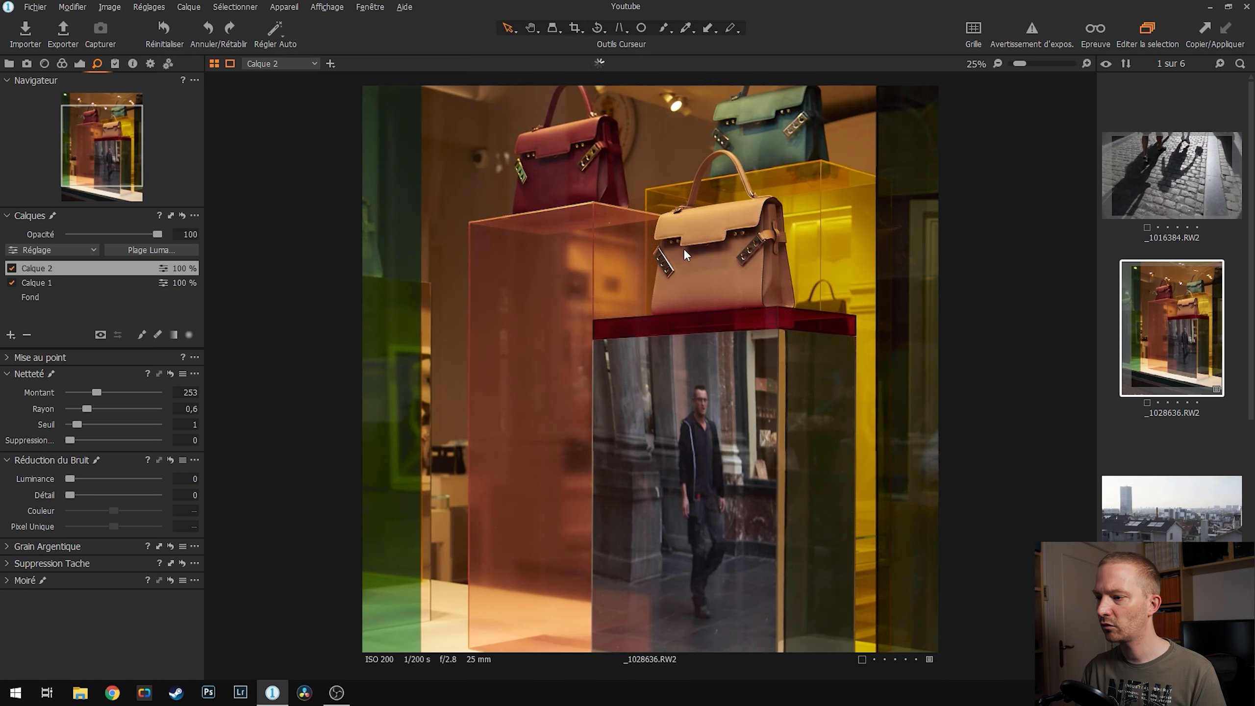
{"action": "scroll", "coordinate": [682, 244], "scroll_direction": "down", "scroll_amount": 1}
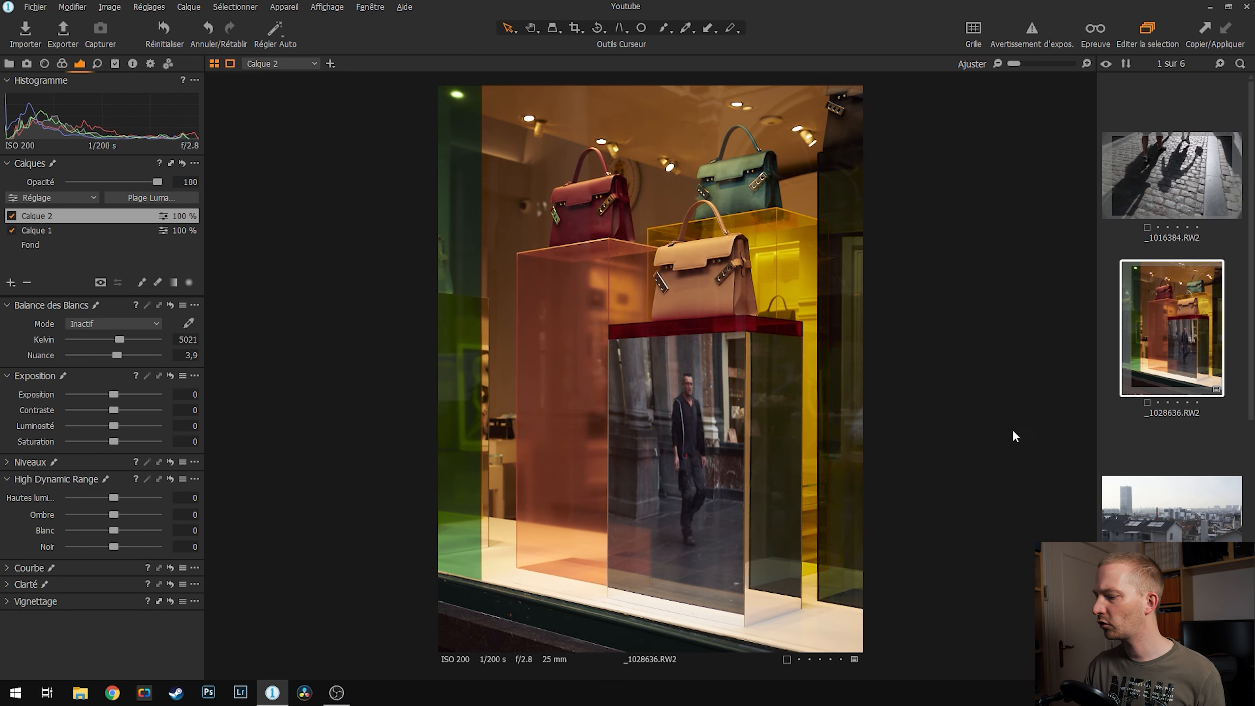
{"action": "left_click", "coordinate": [1159, 507]}
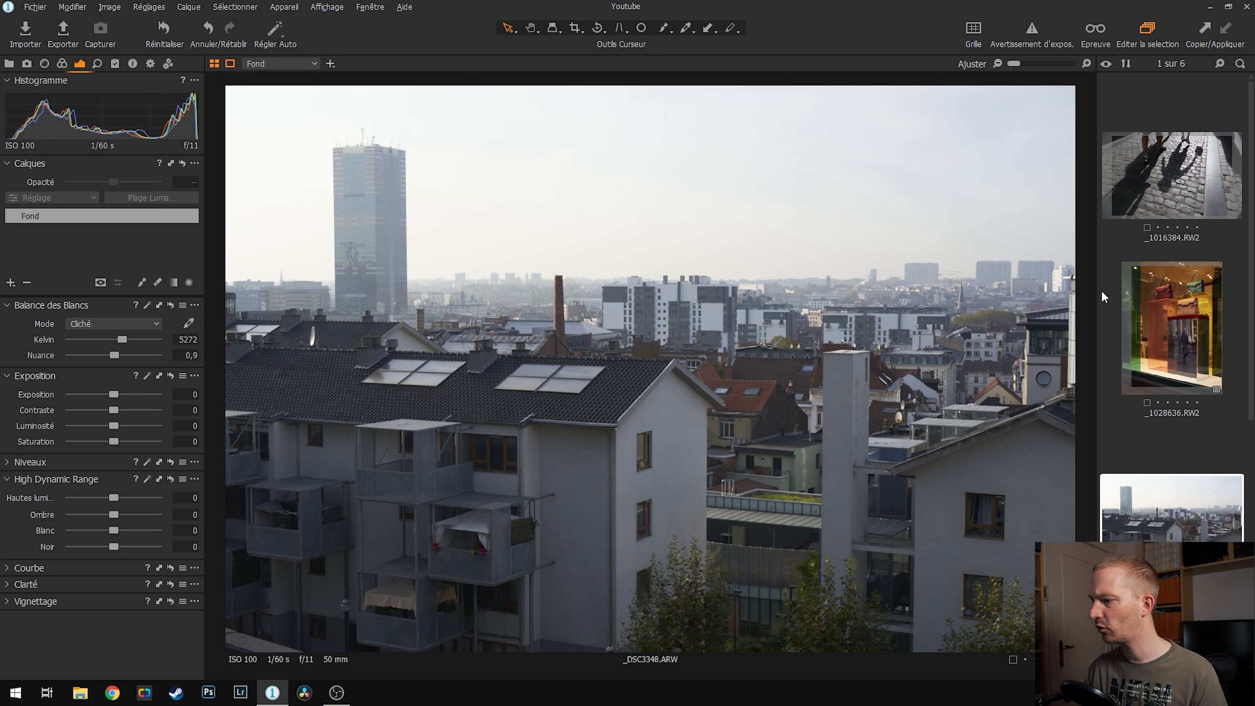
Crop the cityscape photo slightly on all sides to about 5488 × 3659 px and apply the crop
{"action": "left_click", "coordinate": [574, 27]}
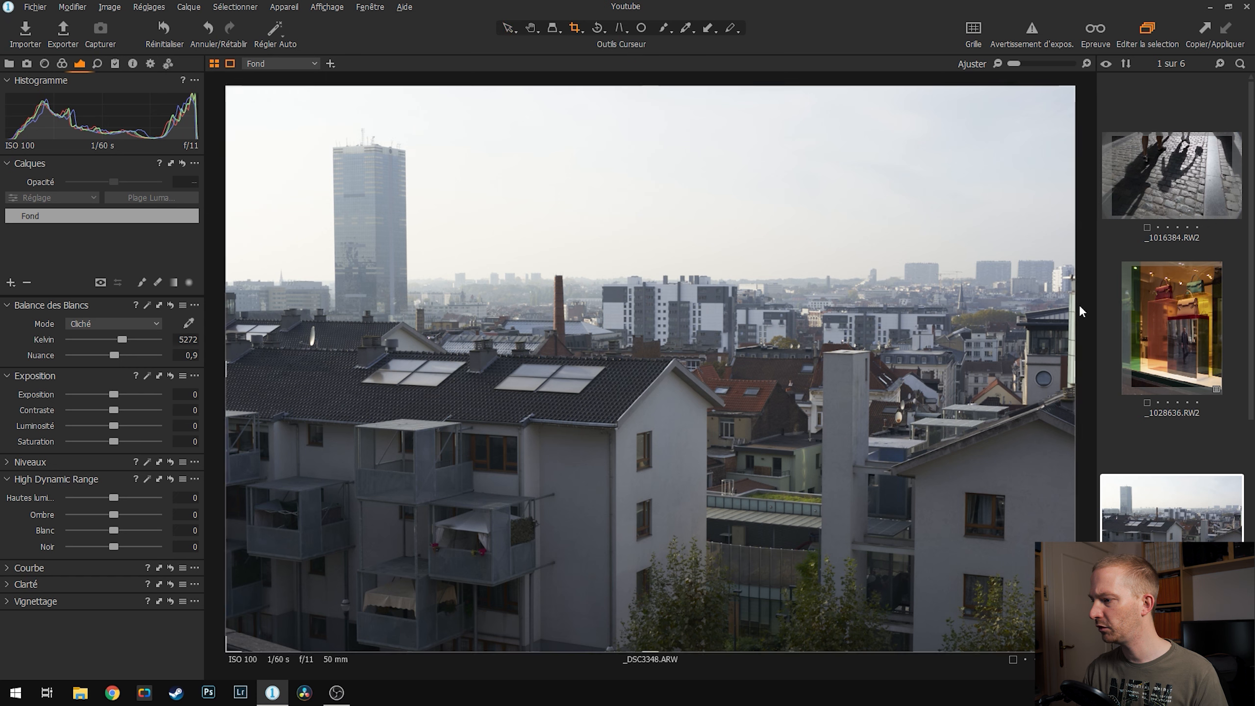
{"action": "left_click_drag", "start_coordinate": [1076, 304], "coordinate": [1064, 310]}
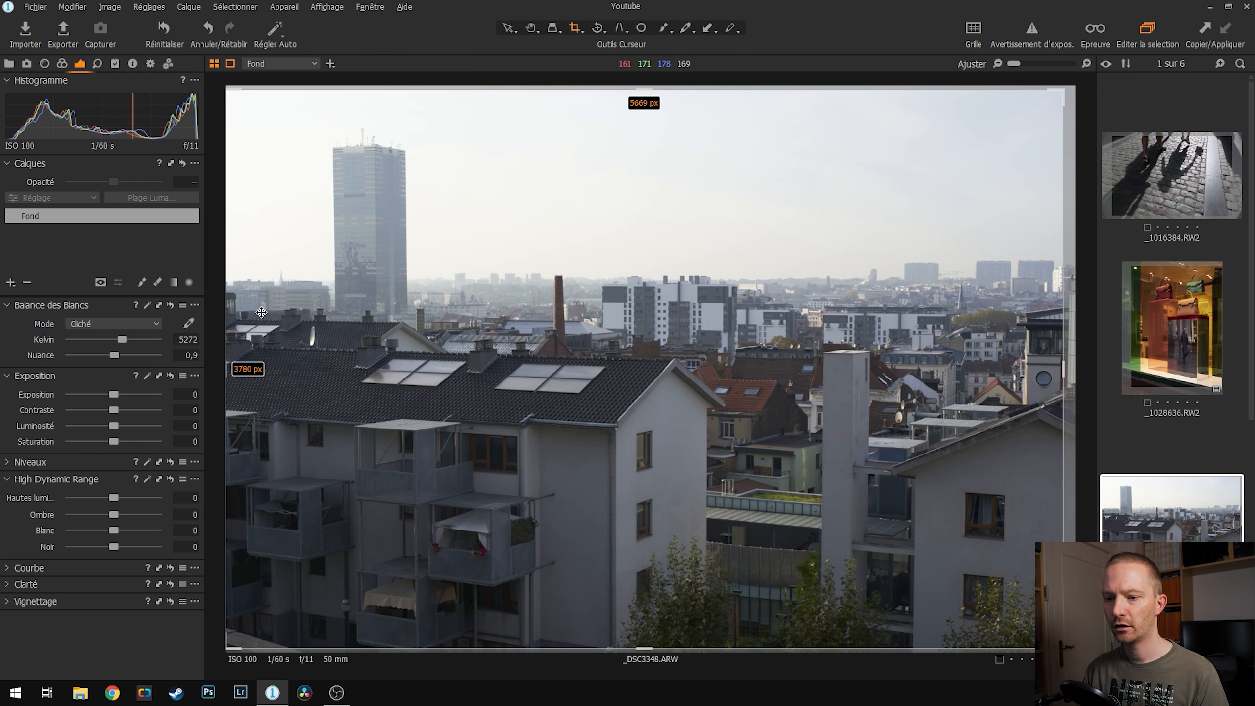
{"action": "left_click_drag", "start_coordinate": [226, 369], "coordinate": [237, 369]}
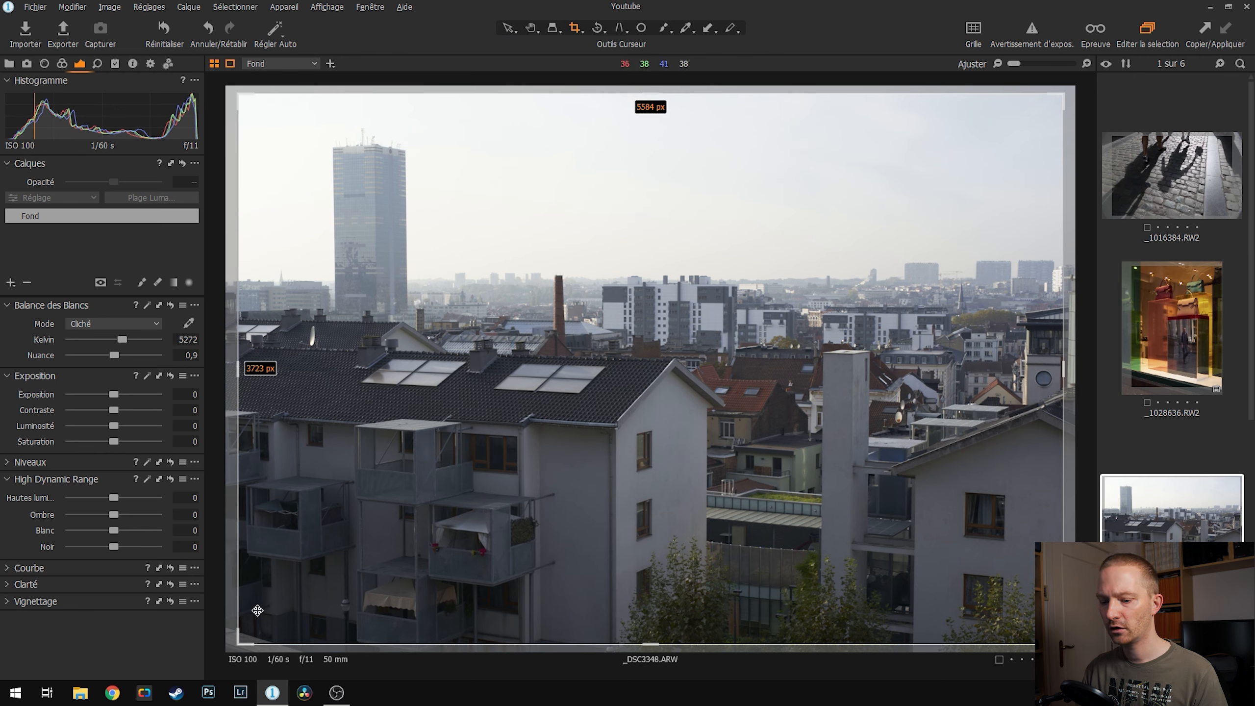
{"action": "left_click_drag", "start_coordinate": [239, 644], "coordinate": [252, 636]}
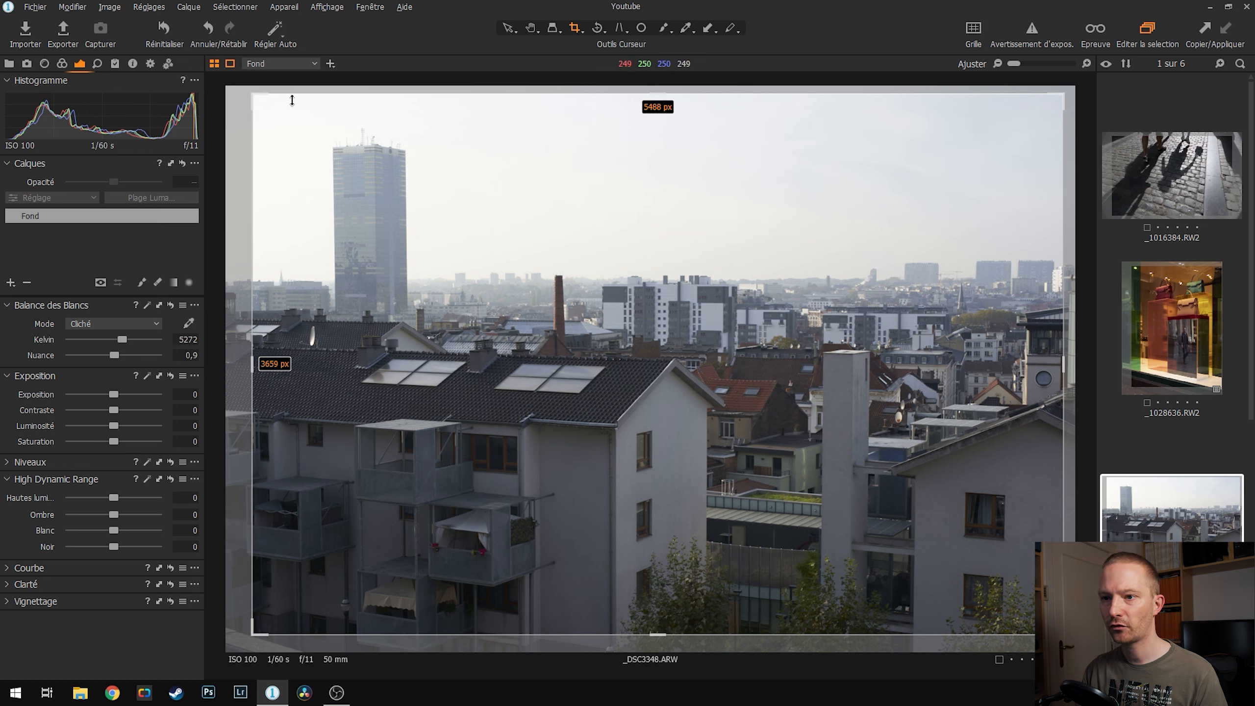
{"action": "left_click_drag", "start_coordinate": [356, 358], "coordinate": [353, 357]}
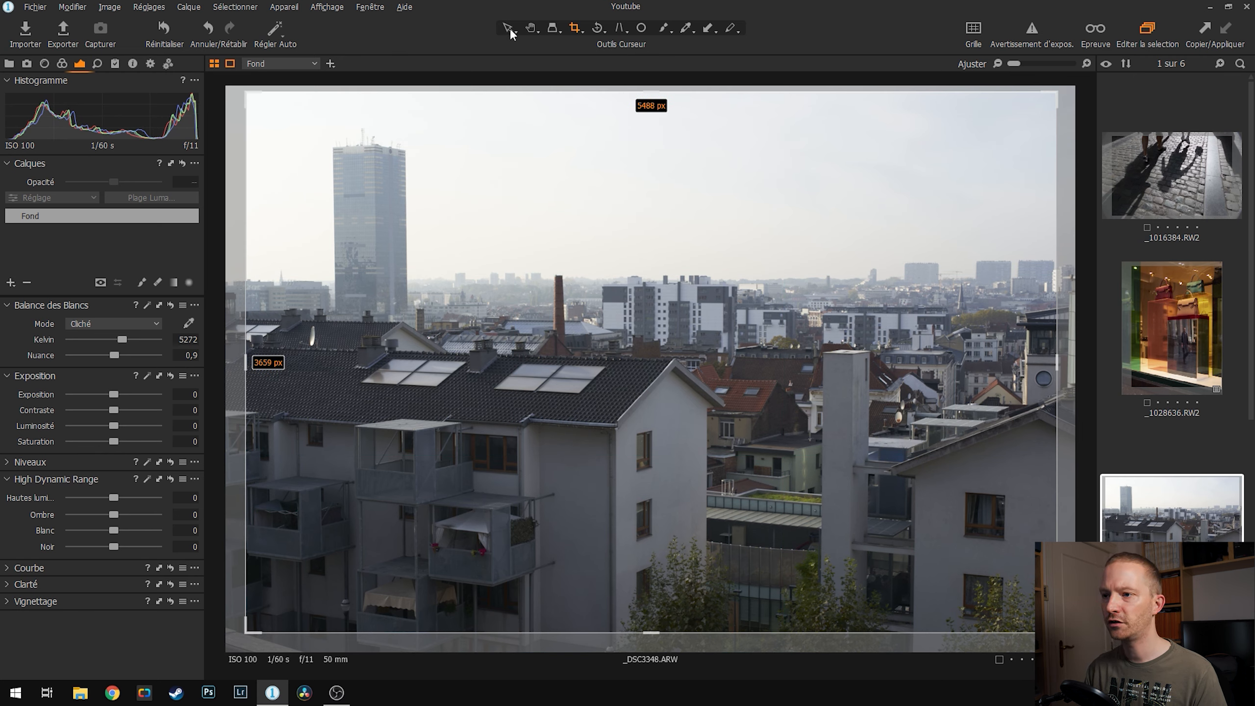
{"action": "key", "text": "h"}
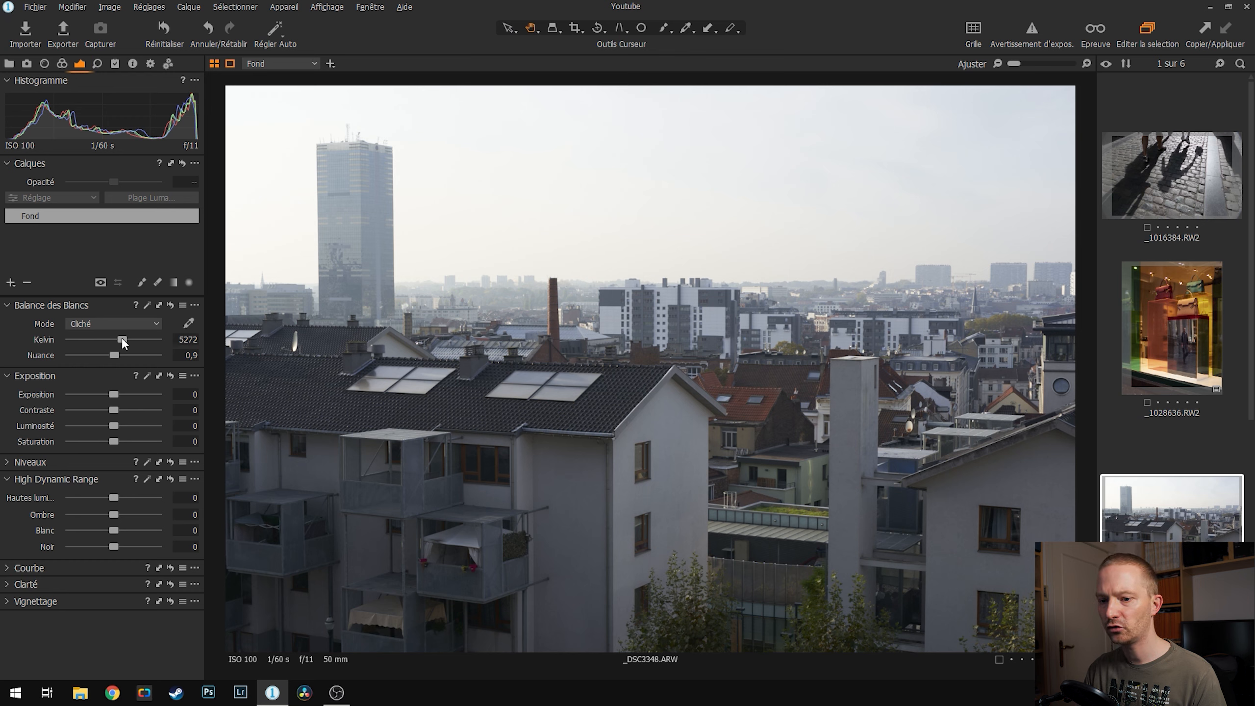
On the background, set the white balance to 6950 Kelvin, Exposition to -0,18 and the shadows (Ombre) to 13
{"action": "left_click_drag", "start_coordinate": [122, 339], "coordinate": [139, 352]}
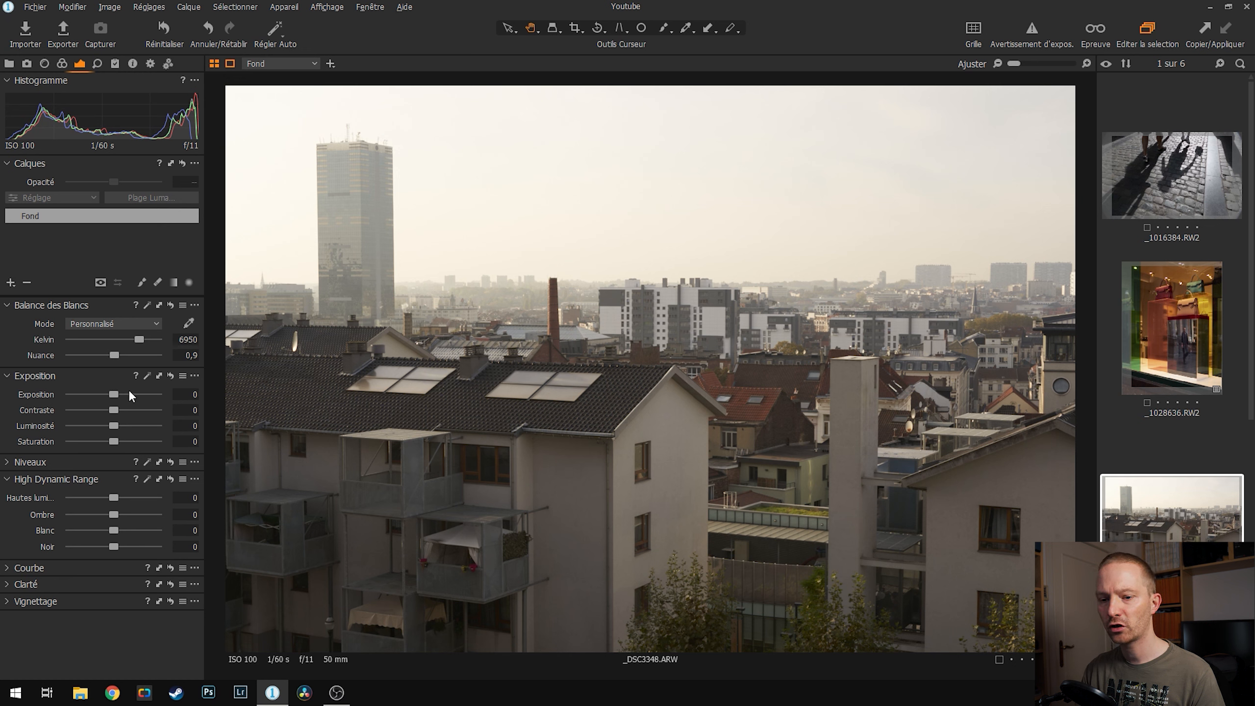
{"action": "left_click_drag", "start_coordinate": [116, 392], "coordinate": [114, 393]}
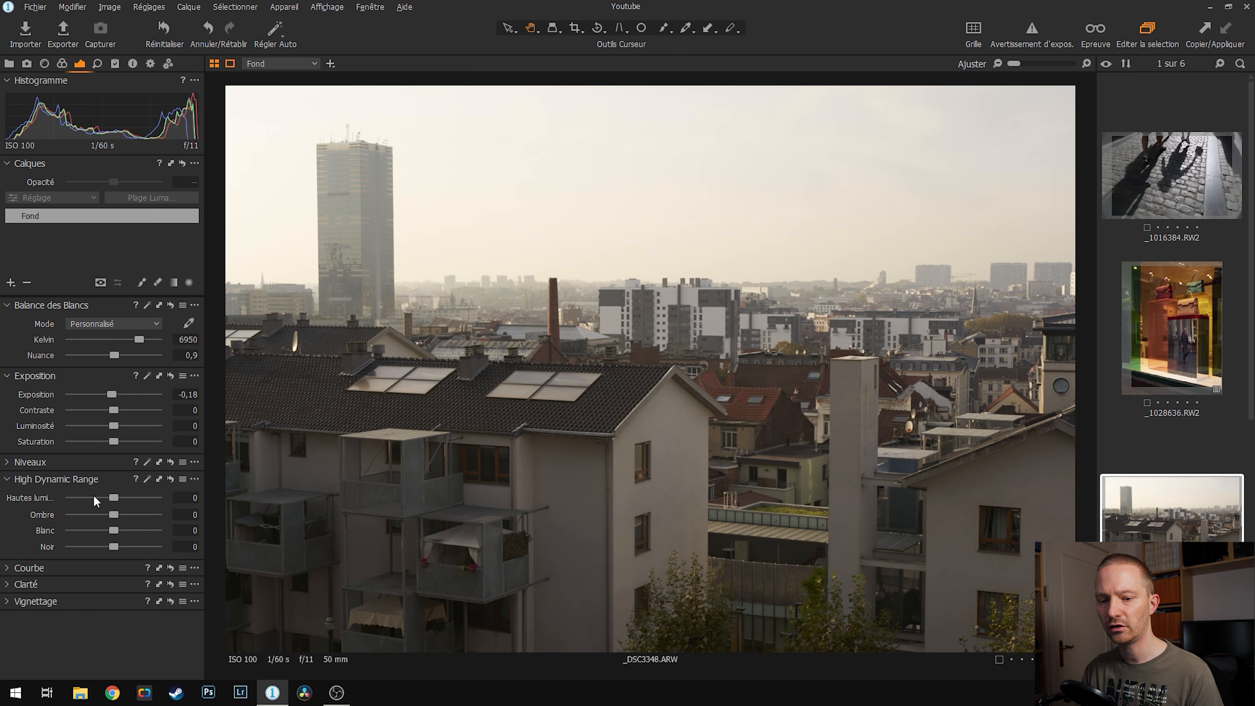
{"action": "left_click_drag", "start_coordinate": [115, 513], "coordinate": [122, 515]}
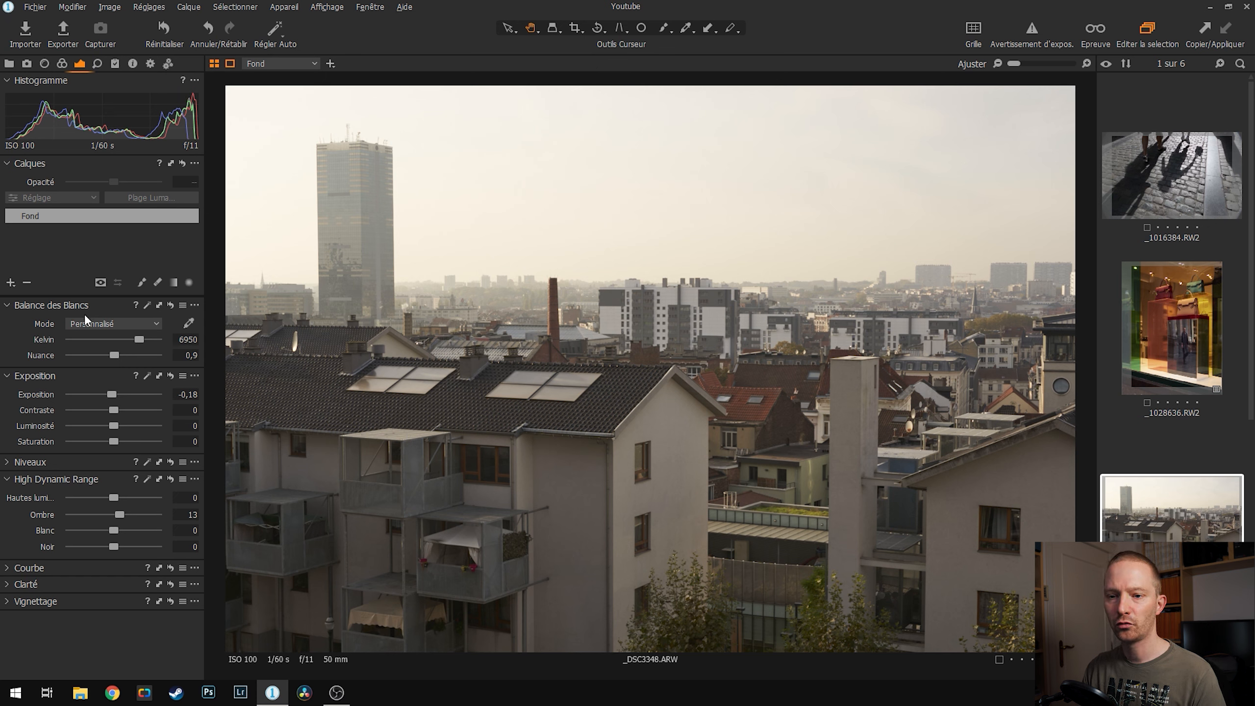
Add a layer named ciel and draw a linear gradient mask from the upper sky down to the rooftops
{"action": "left_click", "coordinate": [11, 283]}
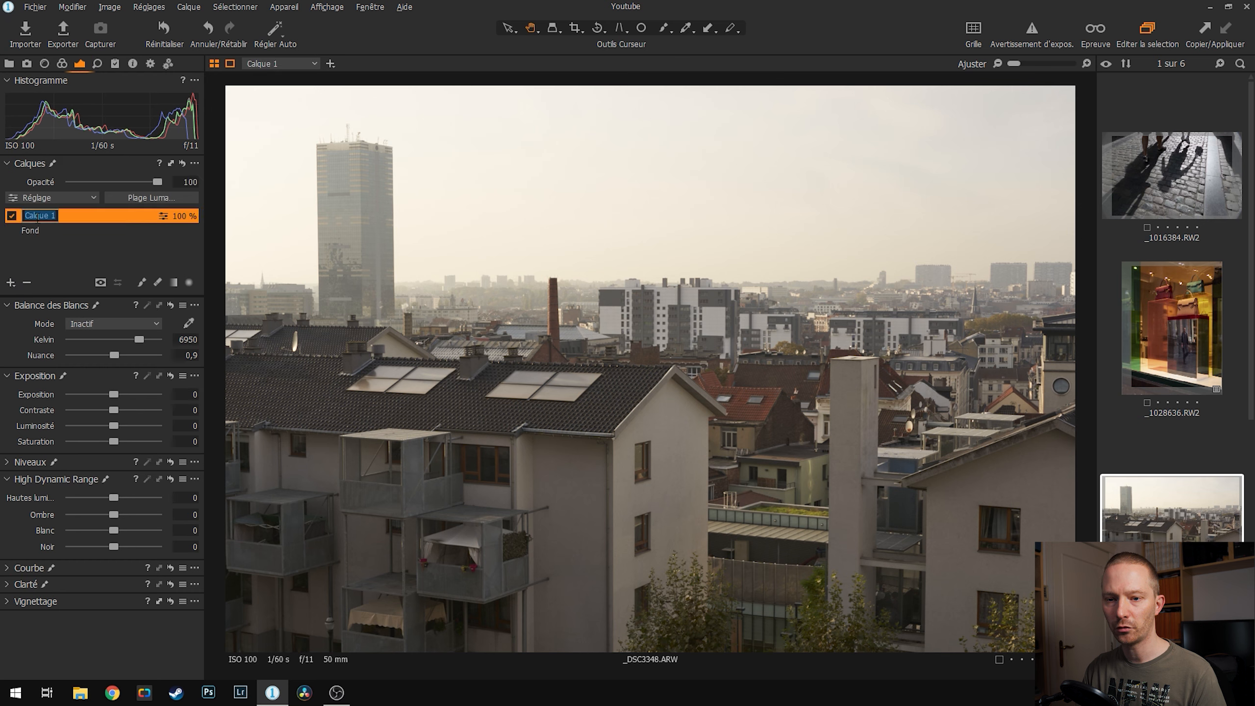
{"action": "type", "text": "d"}
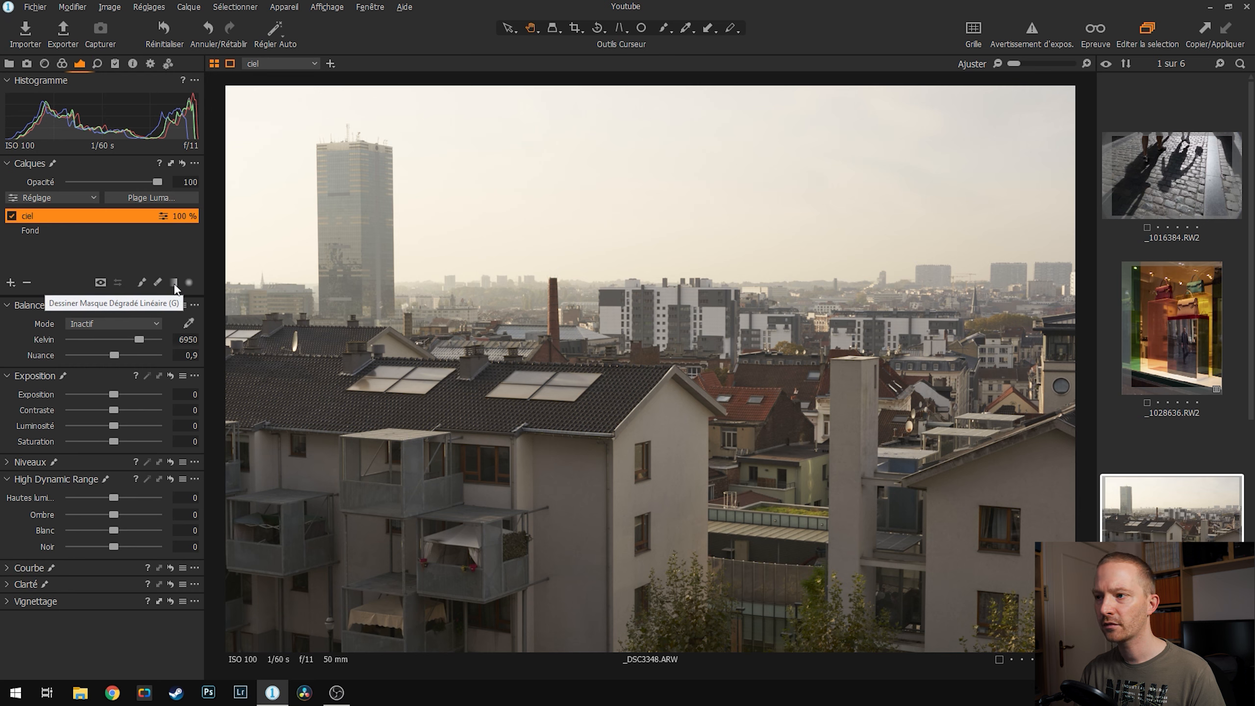
{"action": "left_click", "coordinate": [668, 28]}
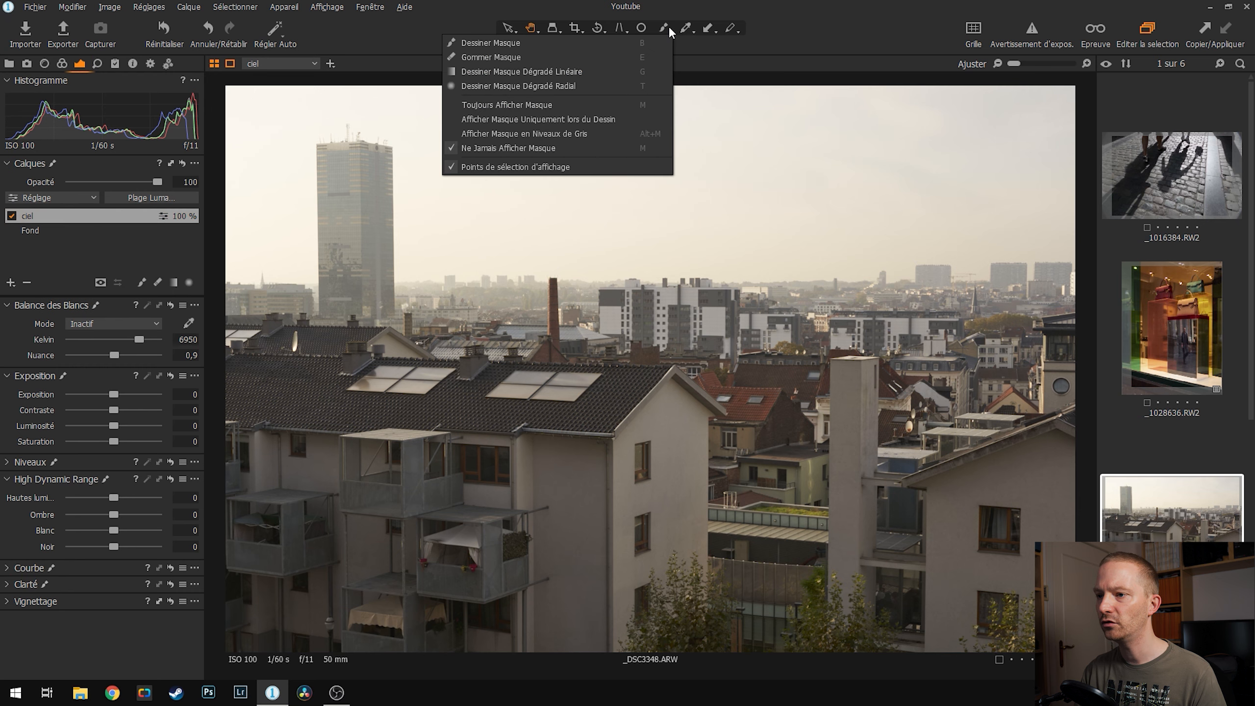
{"action": "left_click", "coordinate": [598, 70]}
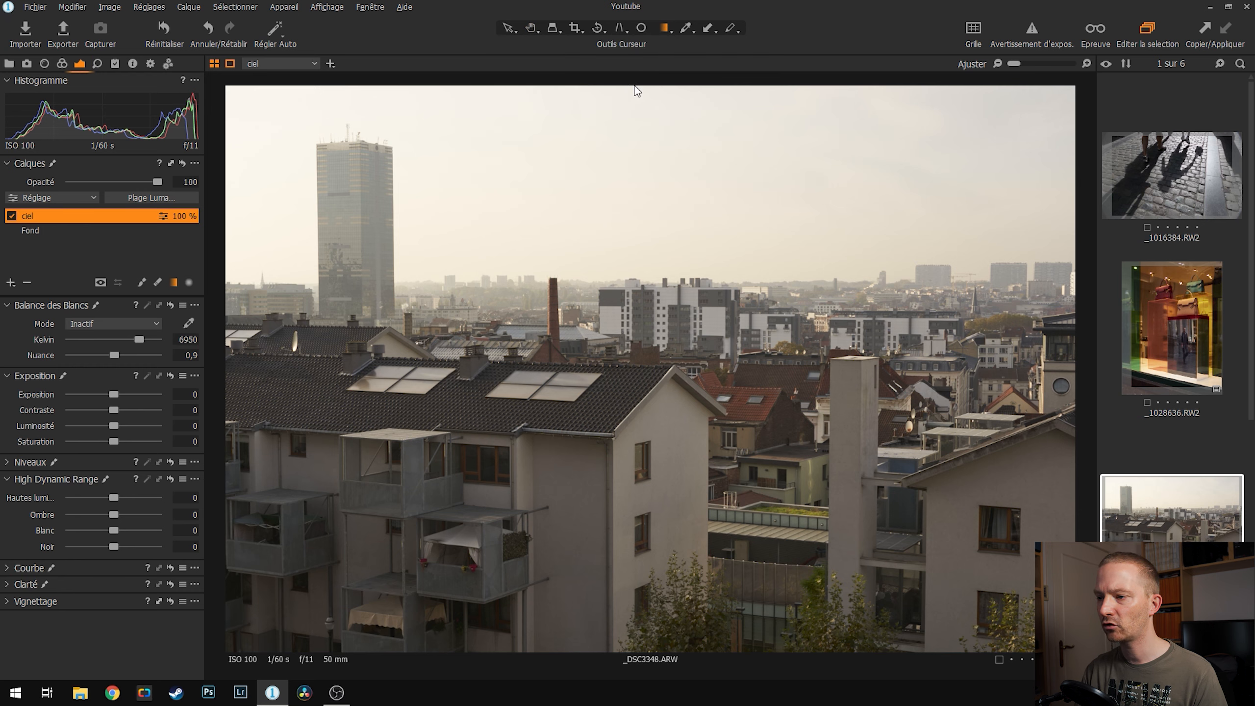
{"action": "left_click_drag", "start_coordinate": [626, 132], "coordinate": [625, 439]}
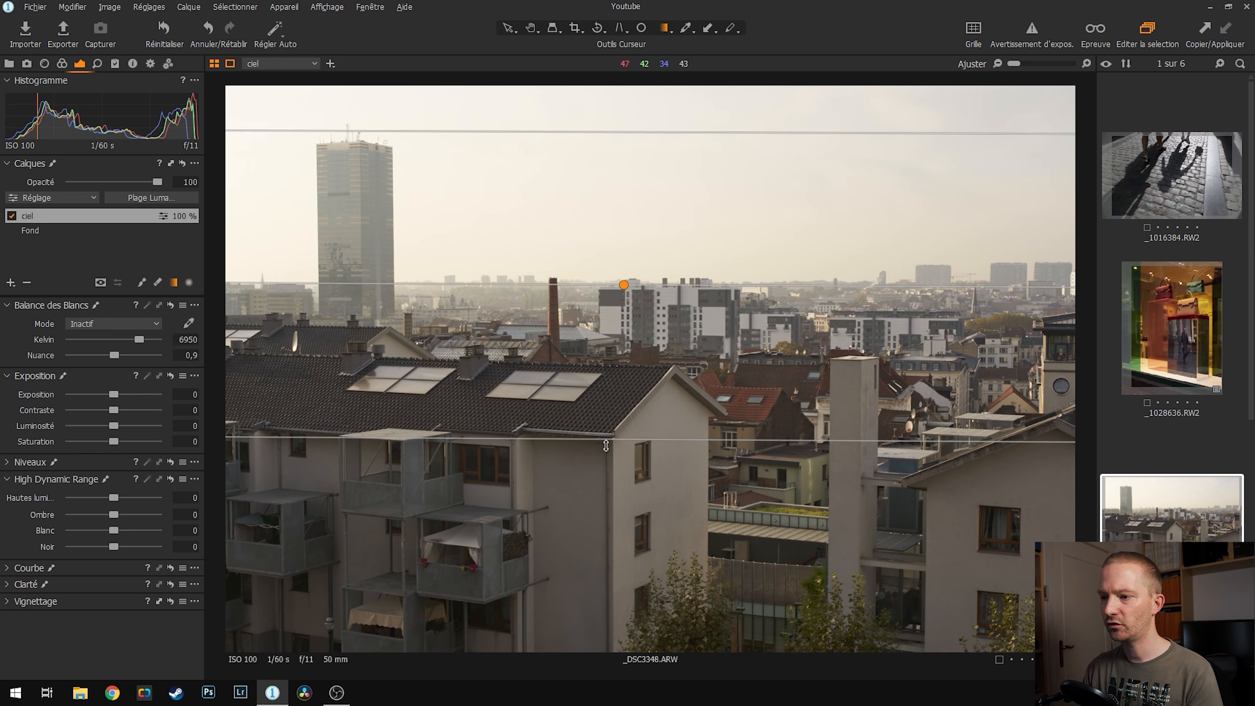
Move the gradient mask lower and tilt it slightly down to the right with the mask overlay shown, then hide the overlay
{"action": "key", "text": "m"}
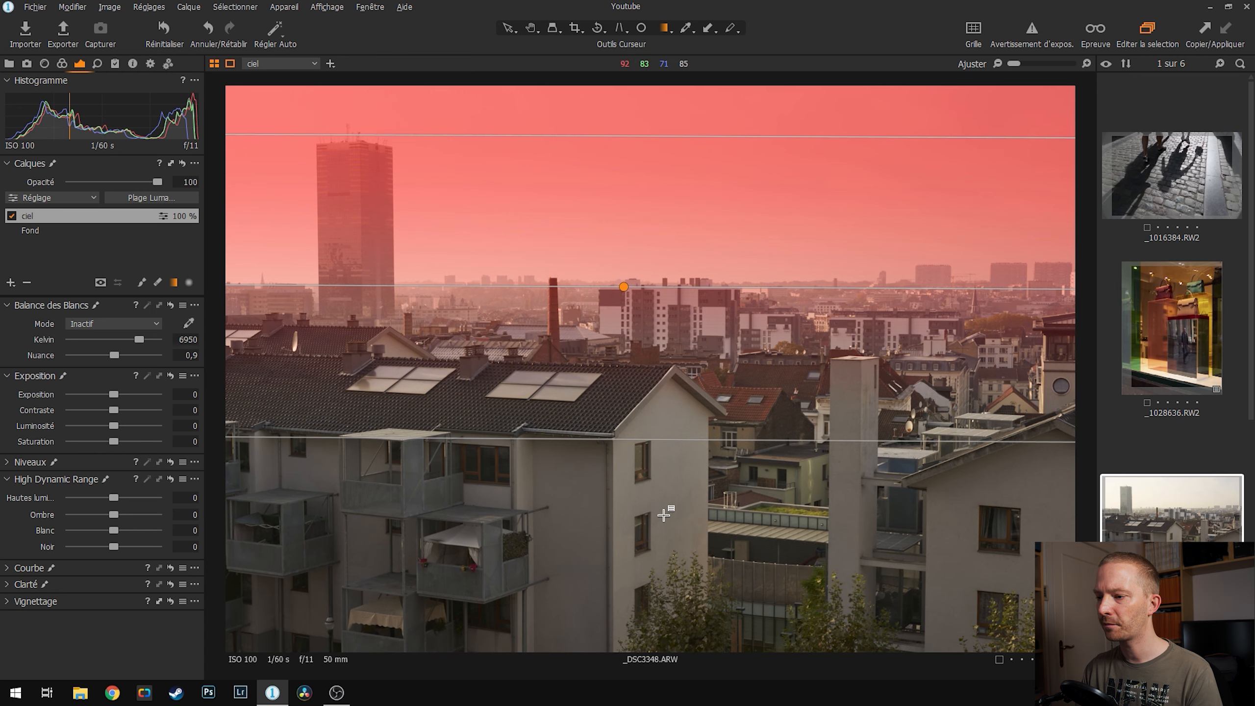
{"action": "left_click_drag", "start_coordinate": [987, 286], "coordinate": [619, 333]}
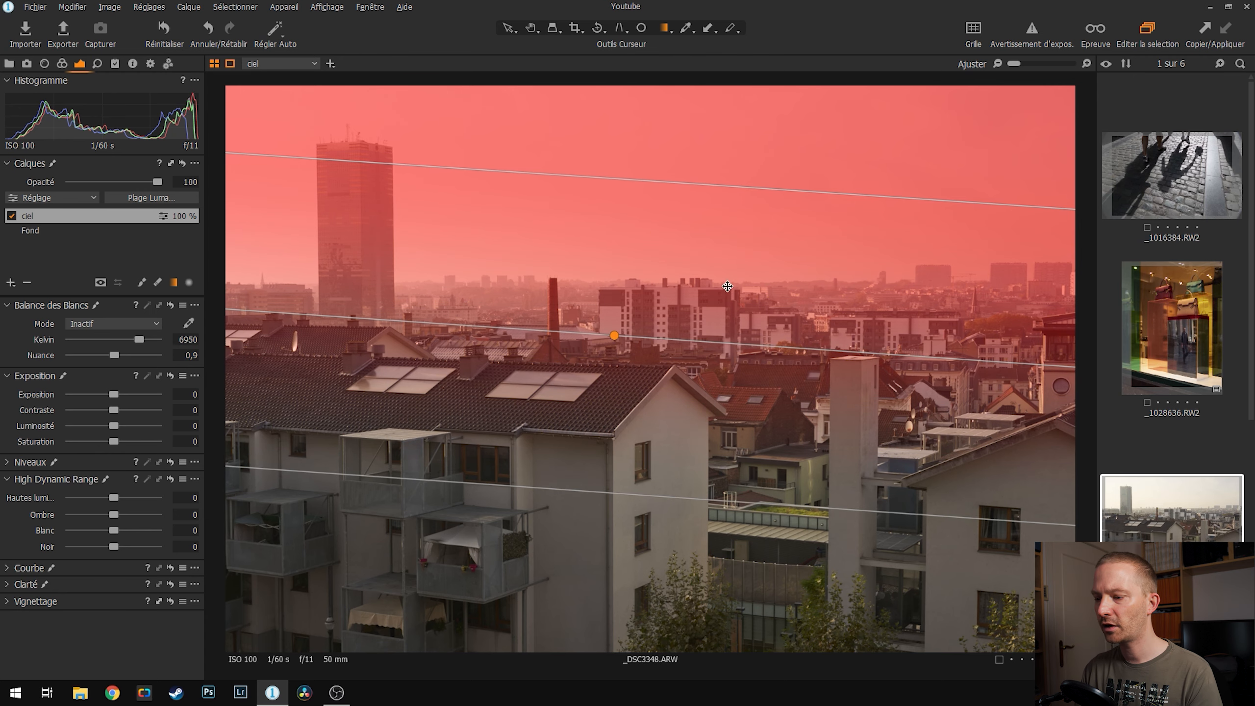
{"action": "key", "text": "m"}
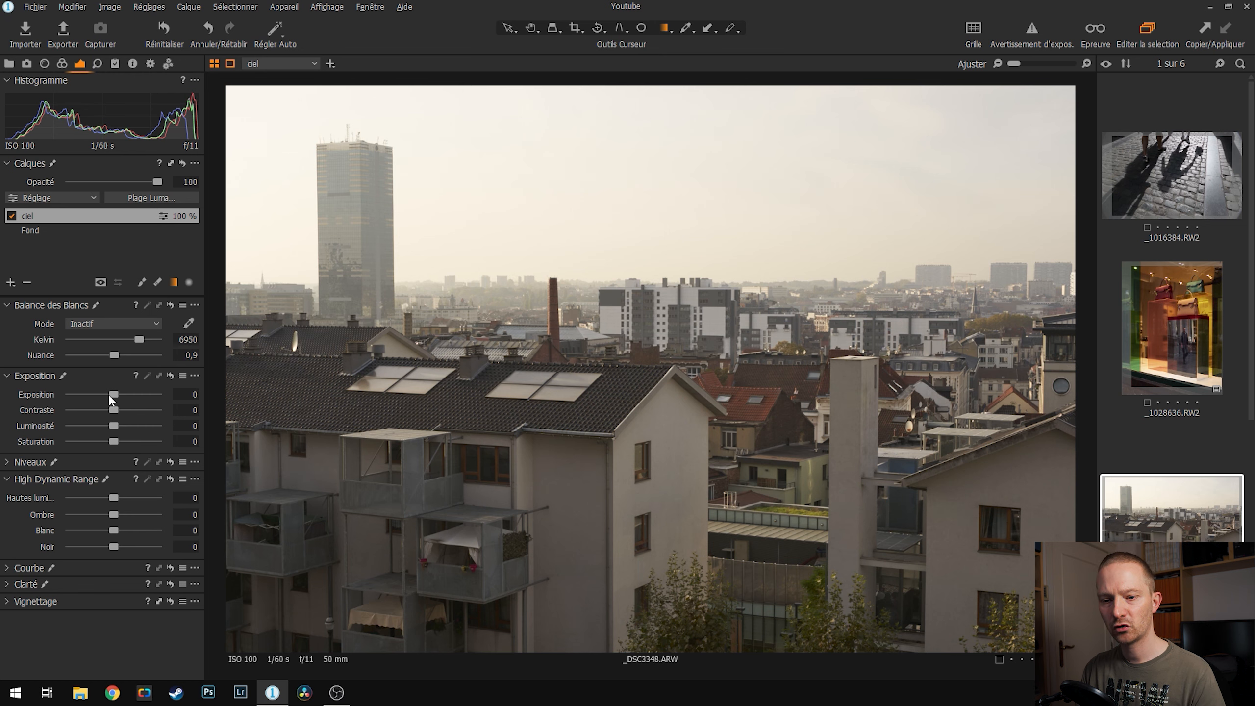
On the ciel layer, set Exposition to -0,18, Kelvin to 7416 and Nuance to 5,4, and compare before and after
{"action": "left_click_drag", "start_coordinate": [114, 392], "coordinate": [111, 394]}
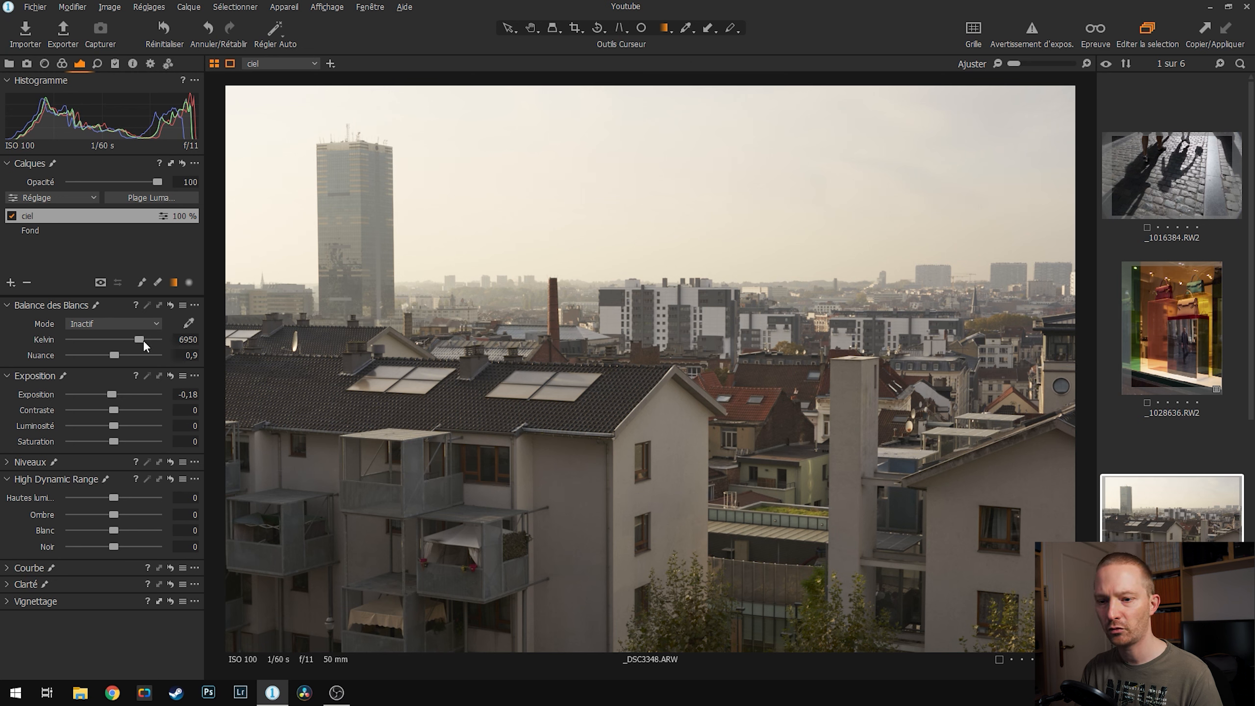
{"action": "left_click_drag", "start_coordinate": [138, 337], "coordinate": [118, 355]}
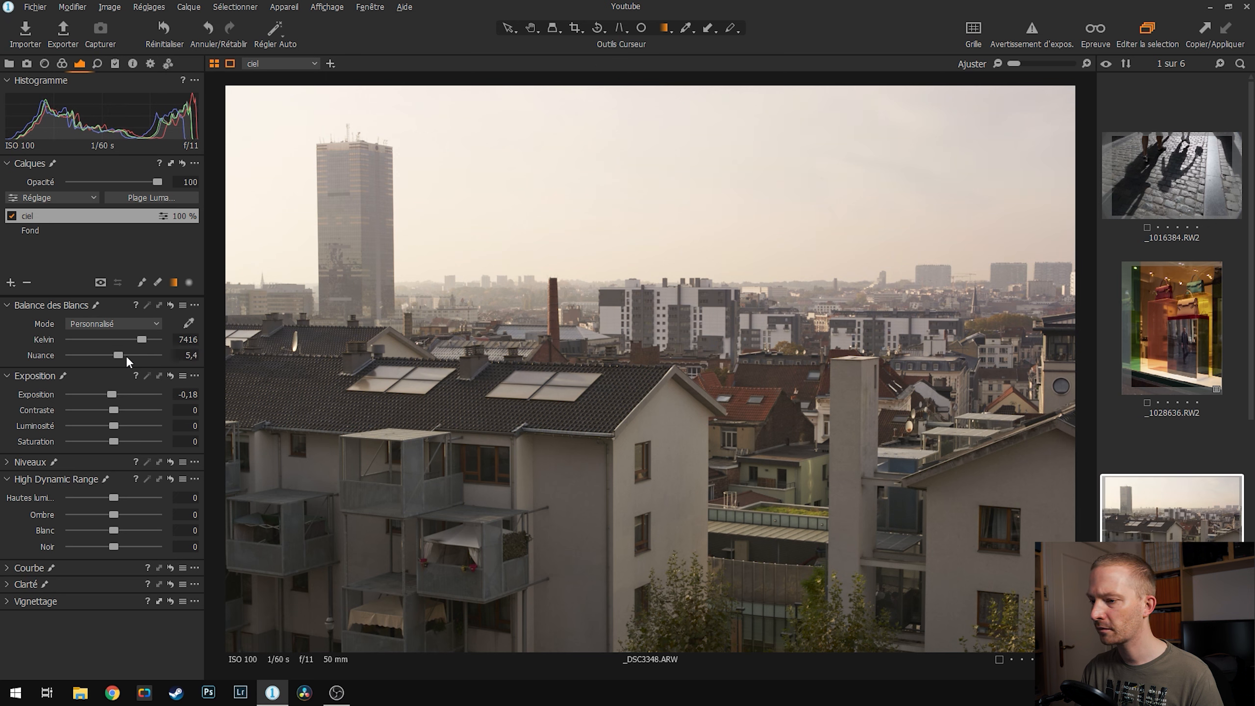
{"action": "left_click", "coordinate": [182, 163]}
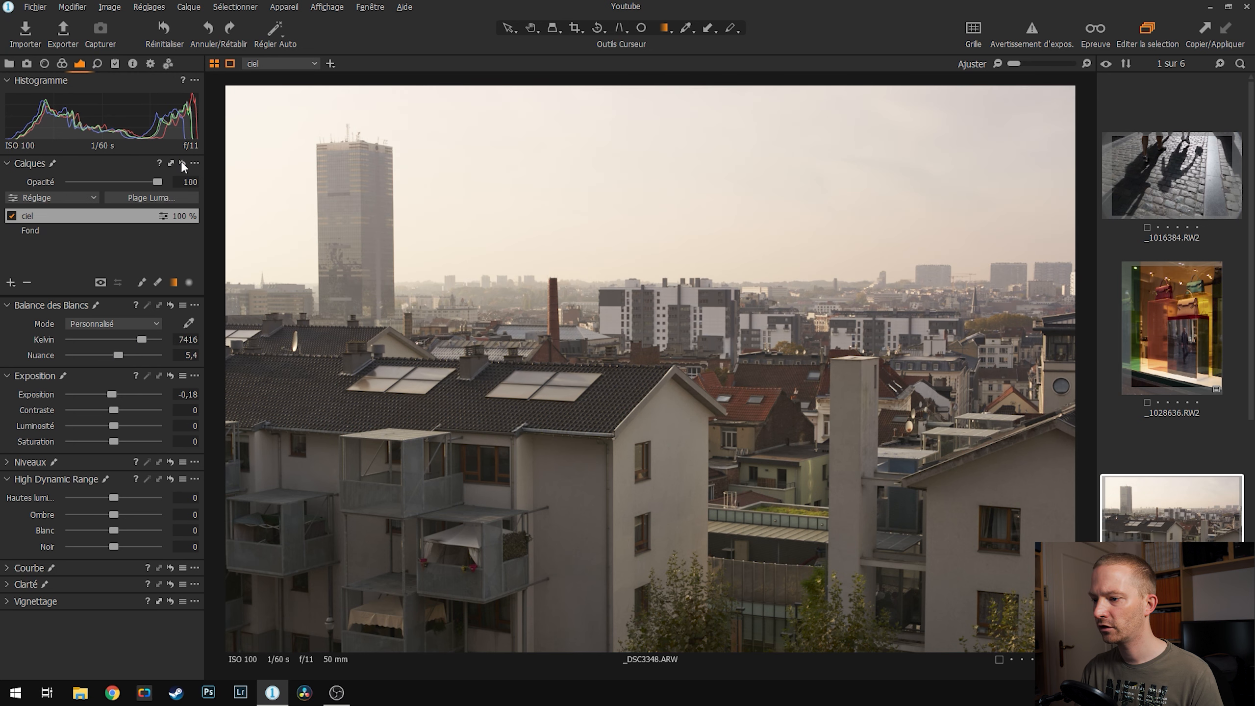
{"action": "key", "text": "ctrl+z"}
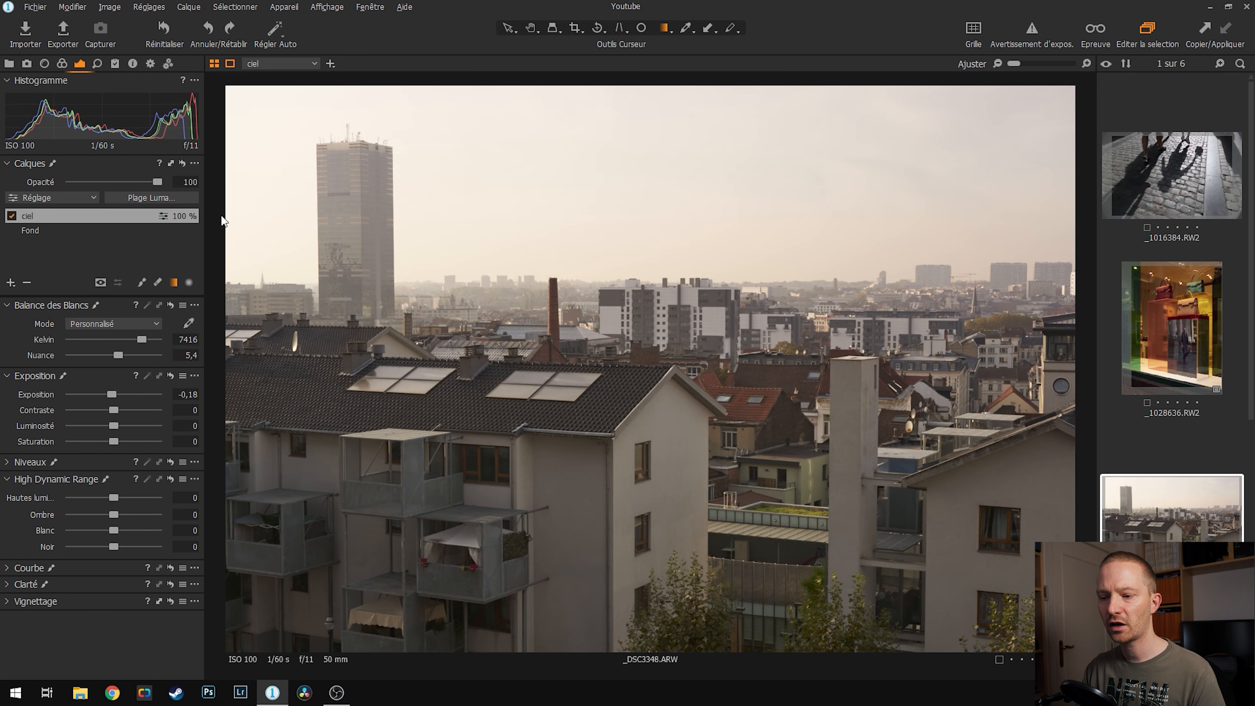
Show the mask overlay of the ciel layer and open its luma range settings over the photo
{"action": "key", "text": "m"}
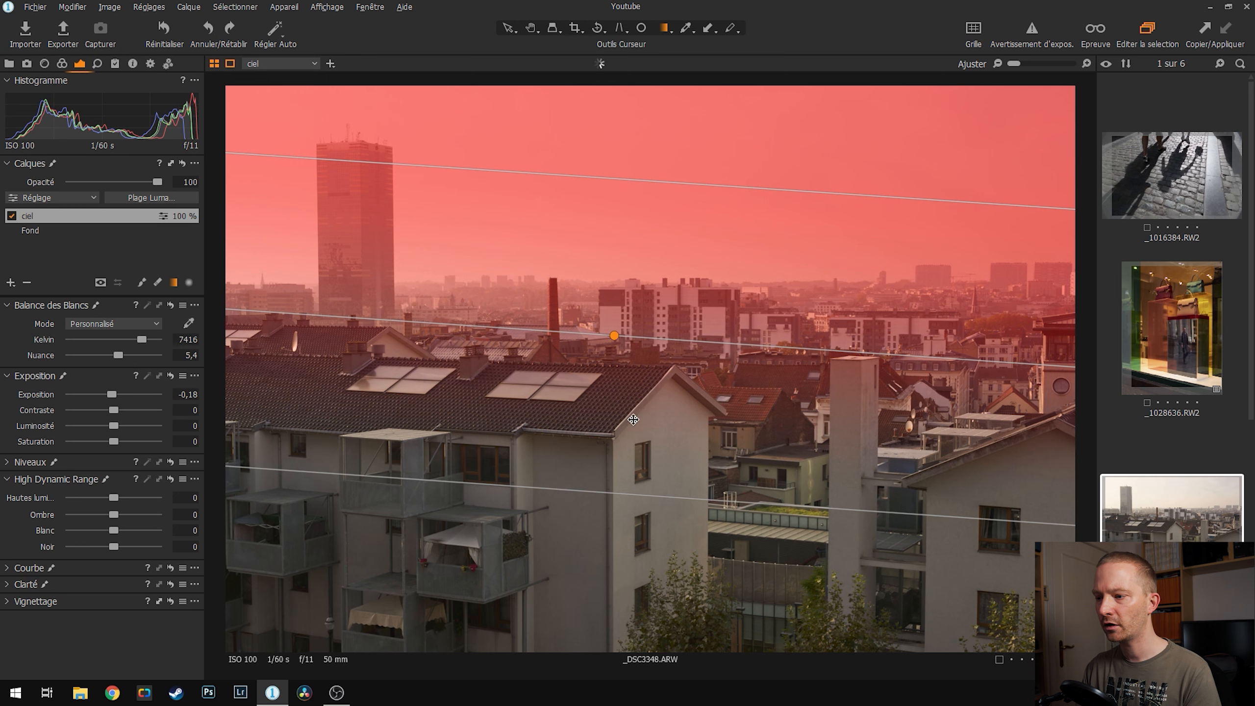
{"action": "left_click", "coordinate": [140, 197]}
{"action": "left_click_drag", "start_coordinate": [744, 334], "coordinate": [667, 421]}
{"action": "left_click_drag", "start_coordinate": [585, 453], "coordinate": [526, 455]}
{"action": "left_click_drag", "start_coordinate": [741, 453], "coordinate": [769, 461]}
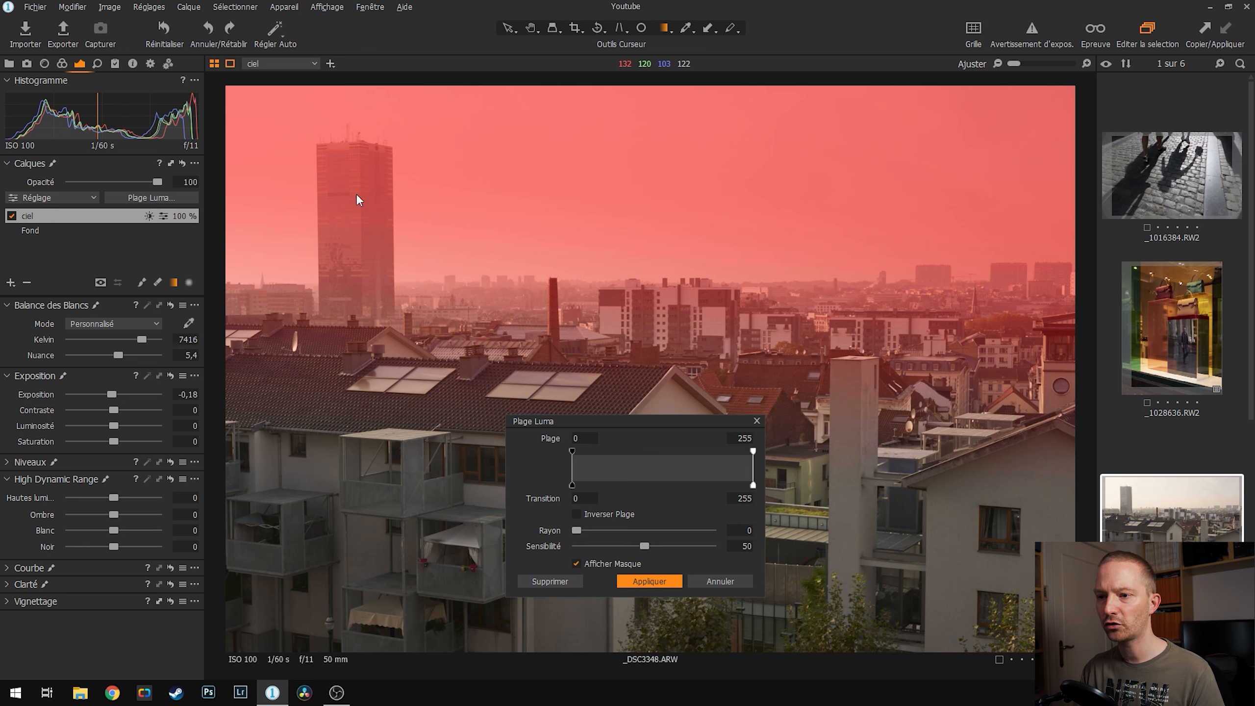
{"action": "left_click_drag", "start_coordinate": [576, 457], "coordinate": [672, 477]}
{"action": "double_click", "coordinate": [671, 477]}
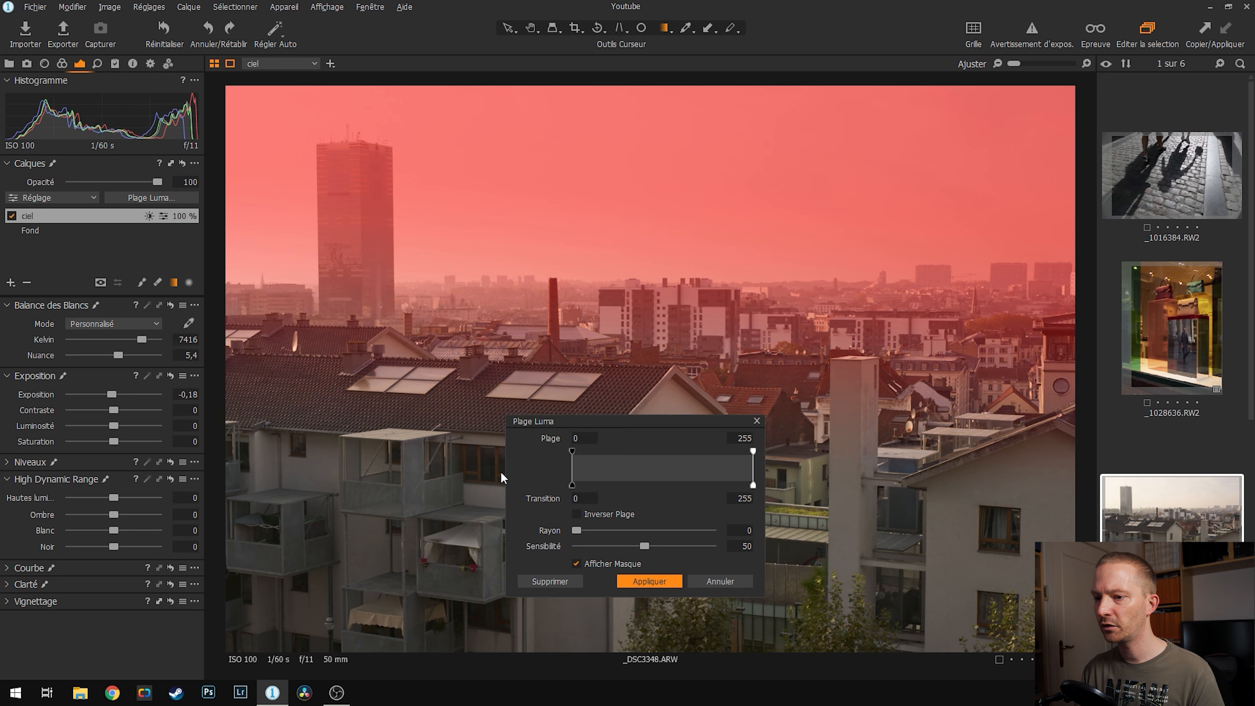
{"action": "mouse_move", "coordinate": [754, 453]}
{"action": "left_mouse_down"}
{"action": "mouse_move", "coordinate": [713, 454]}
{"action": "mouse_move", "coordinate": [775, 450]}
{"action": "left_mouse_up"}
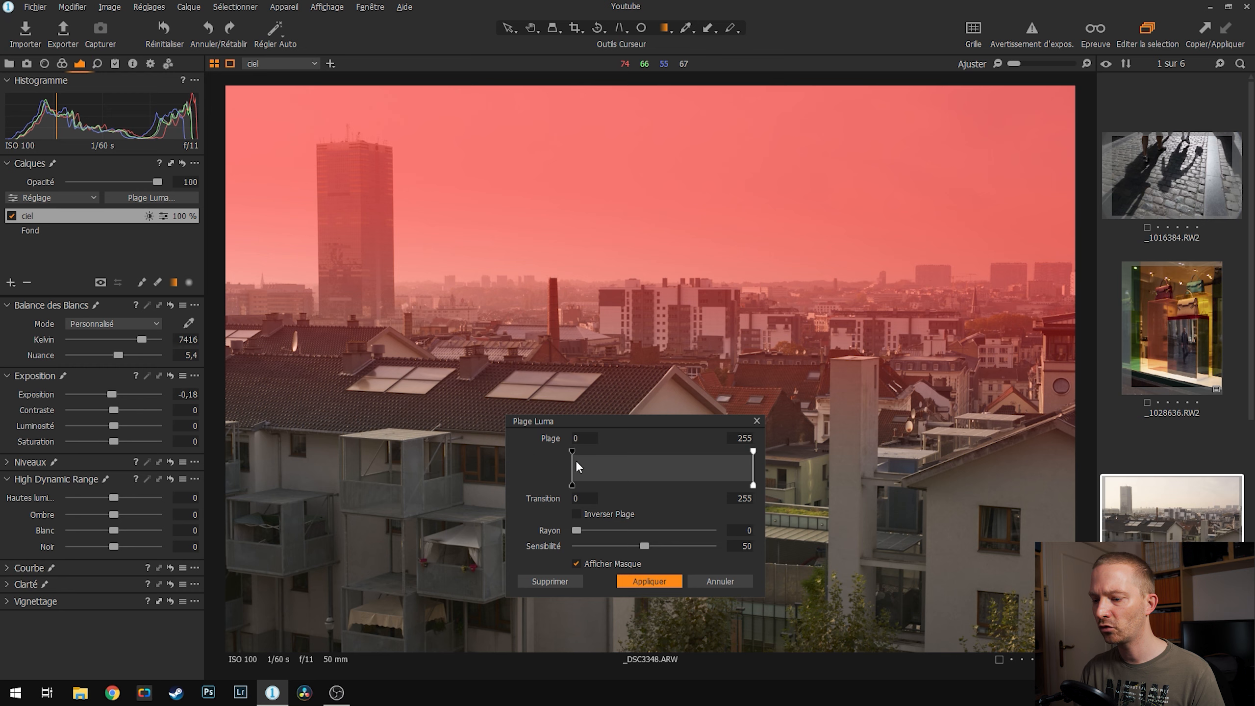
Restrict the ciel mask to a luma Plage of 168 to 255 with Transition 133 to 255 and Rayon 1,8, and apply it
{"action": "left_click_drag", "start_coordinate": [572, 453], "coordinate": [685, 467]}
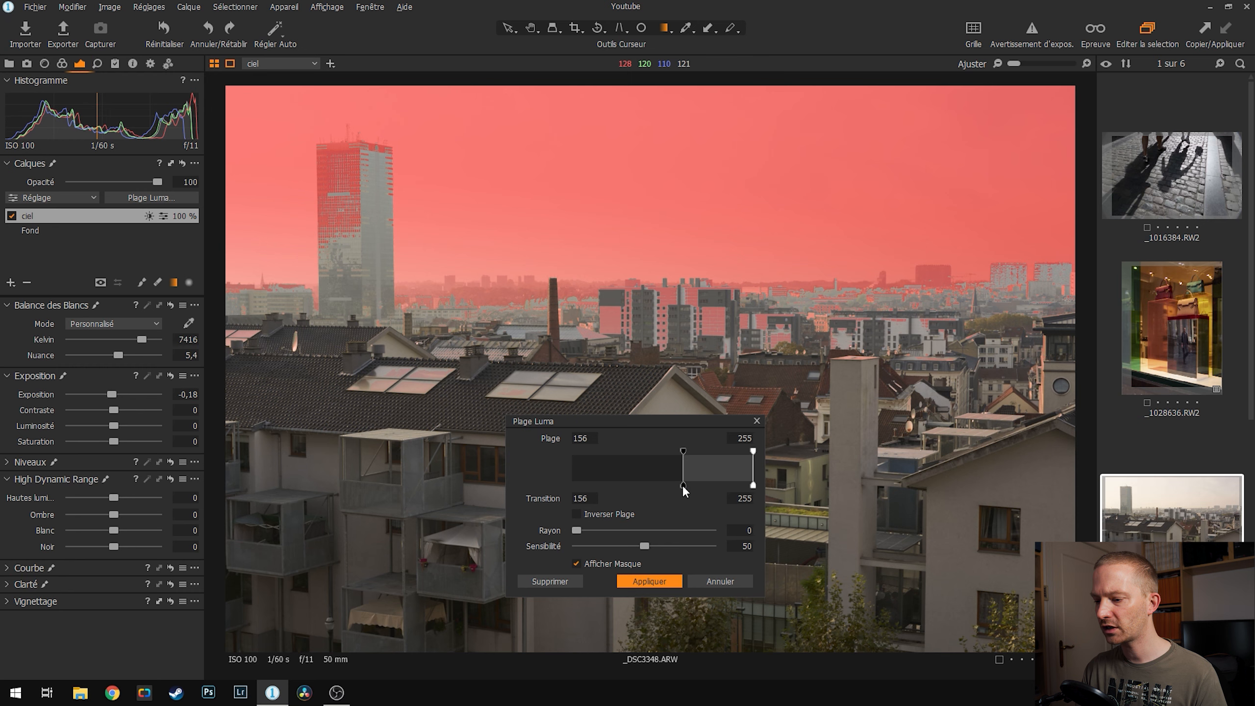
{"action": "left_click_drag", "start_coordinate": [684, 486], "coordinate": [665, 485]}
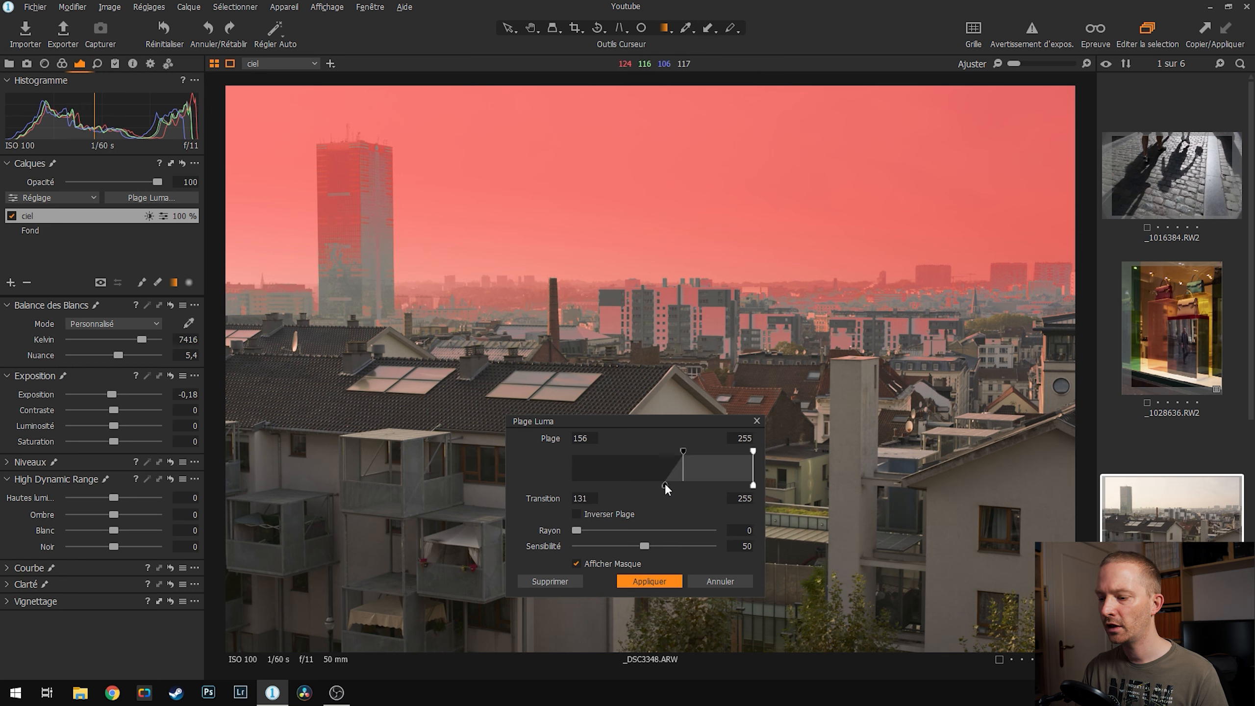
{"action": "left_click_drag", "start_coordinate": [684, 452], "coordinate": [666, 485]}
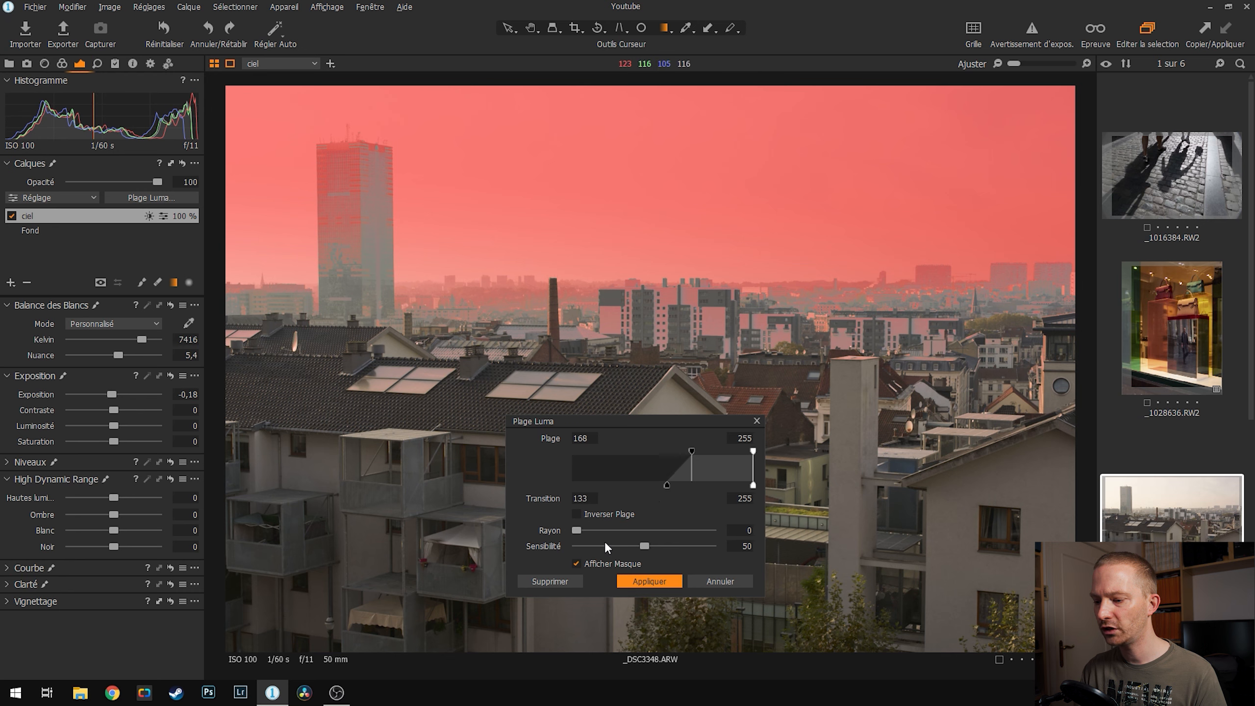
{"action": "mouse_move", "coordinate": [577, 531]}
{"action": "left_mouse_down"}
{"action": "mouse_move", "coordinate": [709, 531]}
{"action": "mouse_move", "coordinate": [609, 543]}
{"action": "mouse_move", "coordinate": [597, 528]}
{"action": "left_mouse_up"}
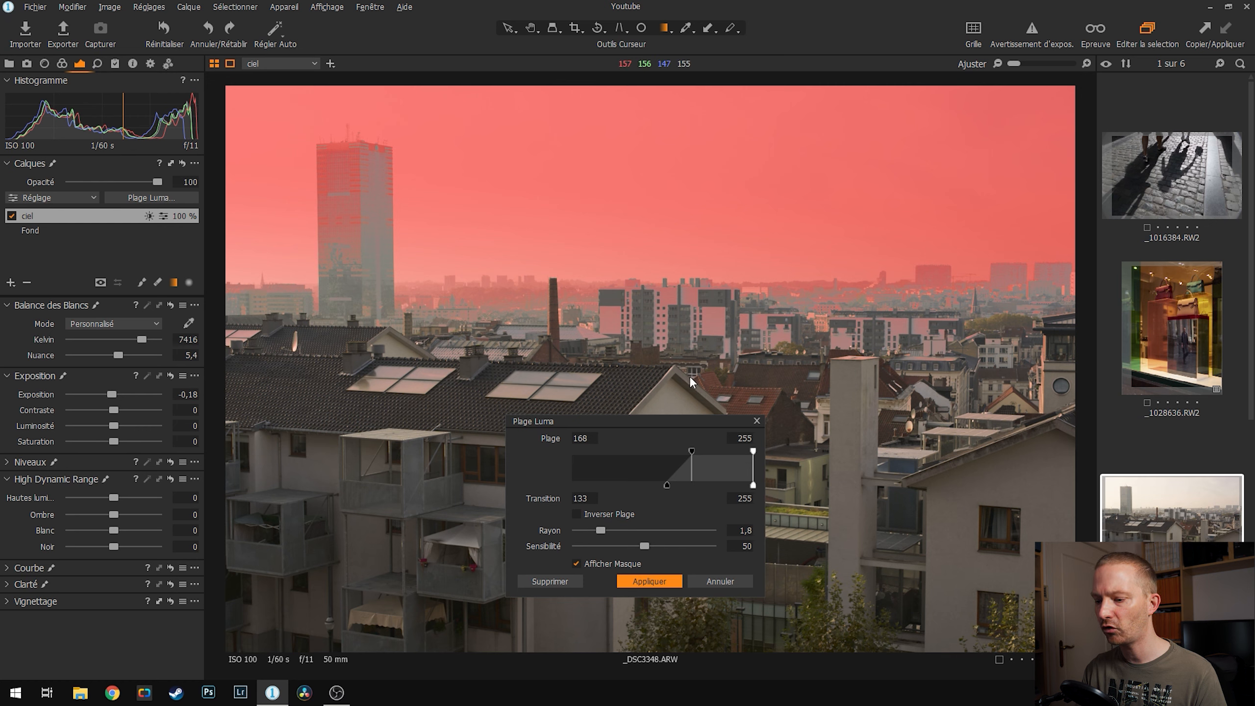
{"action": "left_click", "coordinate": [580, 565]}
{"action": "left_click", "coordinate": [650, 582]}
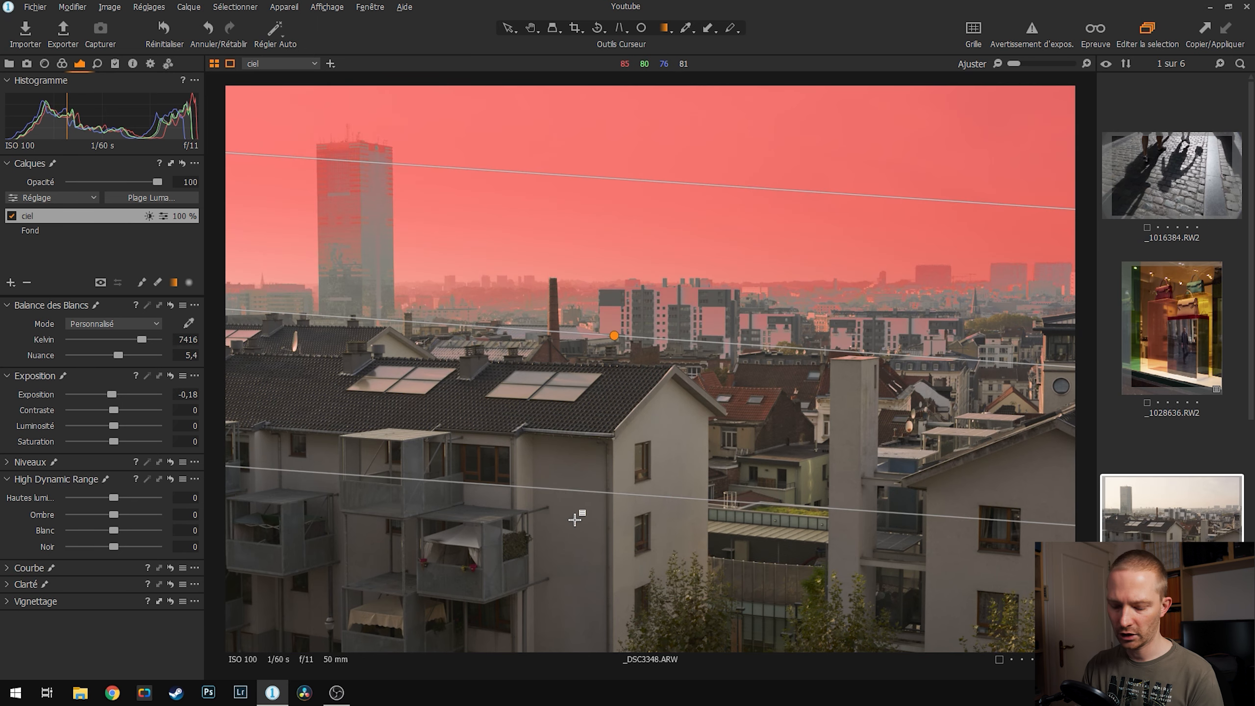
Hide the mask overlay and compare the cityscape with and without the layer adjustments
{"action": "key", "text": "m"}
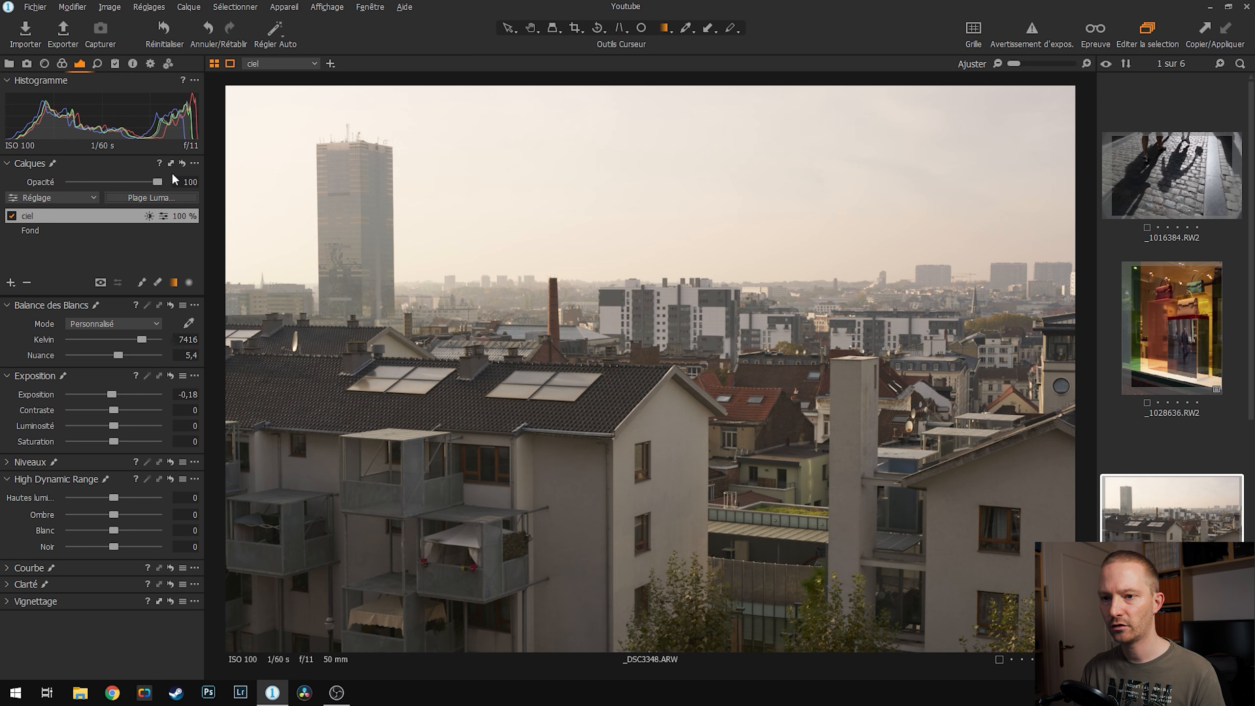
{"action": "left_click", "coordinate": [182, 163]}
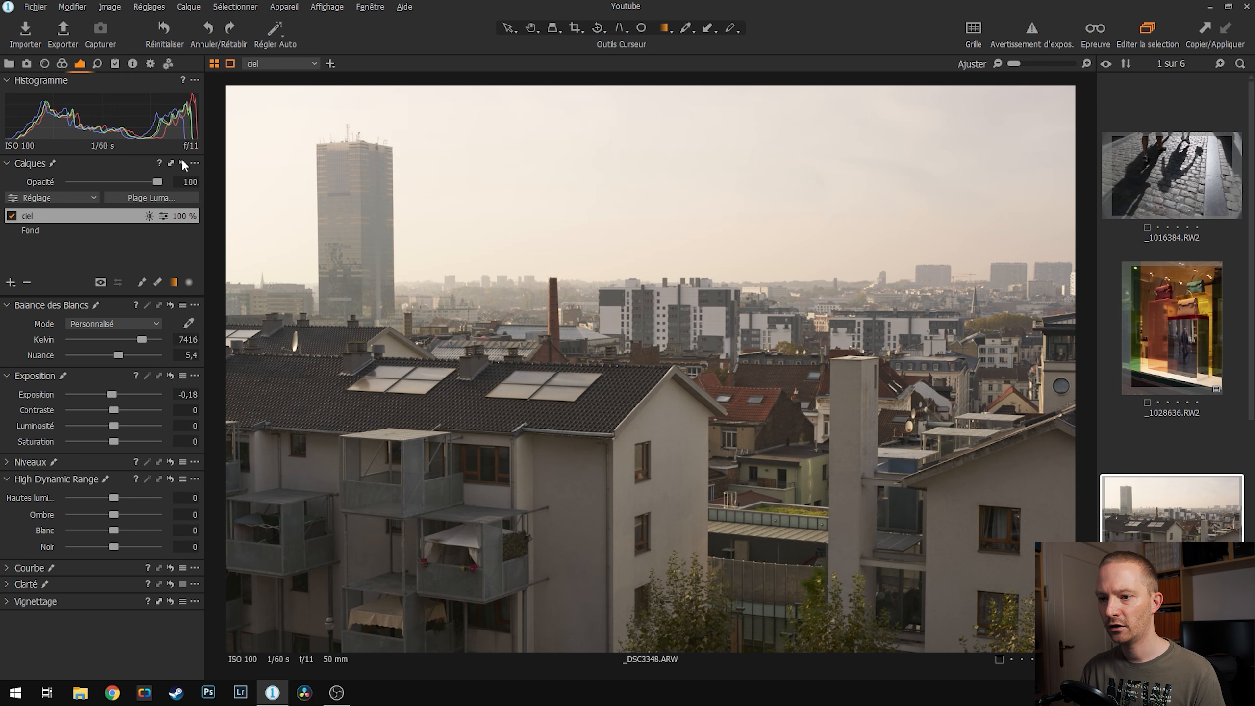
{"action": "key", "text": "ctrl+z"}
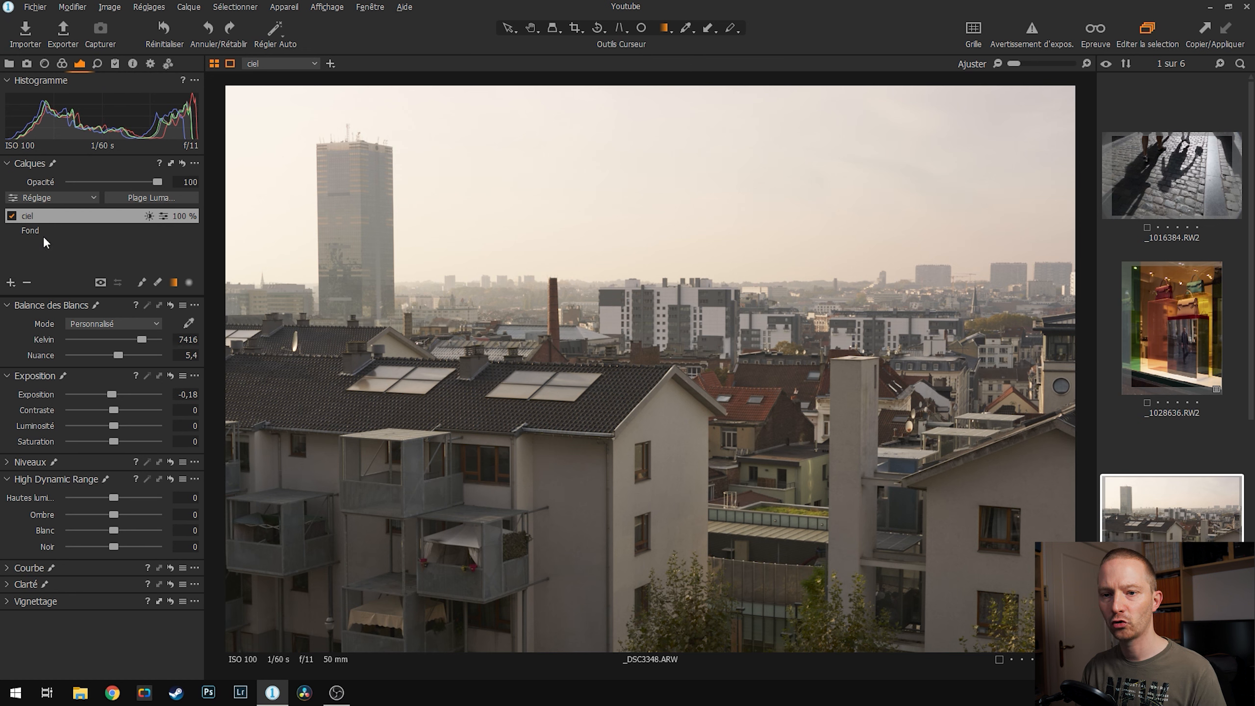
Add a new filled adjustment layer above ciel and set its Contraste to 9 and Luminosité to -4
{"action": "left_click", "coordinate": [11, 283]}
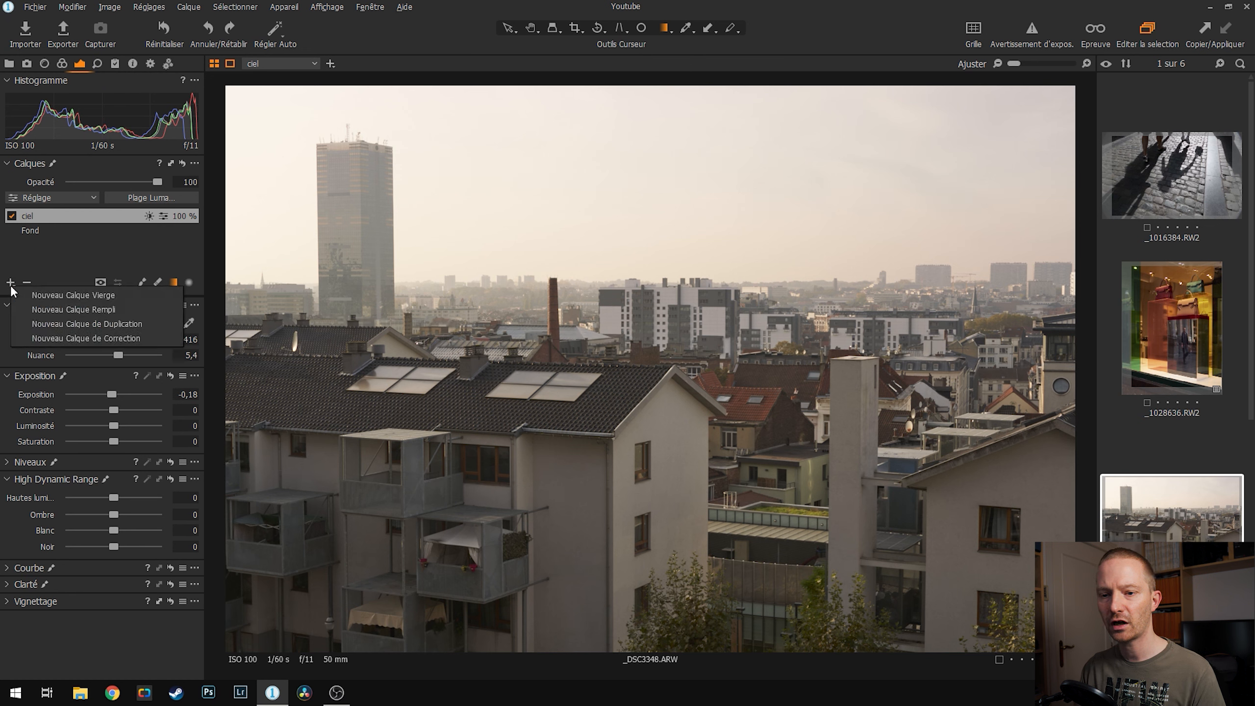
{"action": "left_click", "coordinate": [84, 307]}
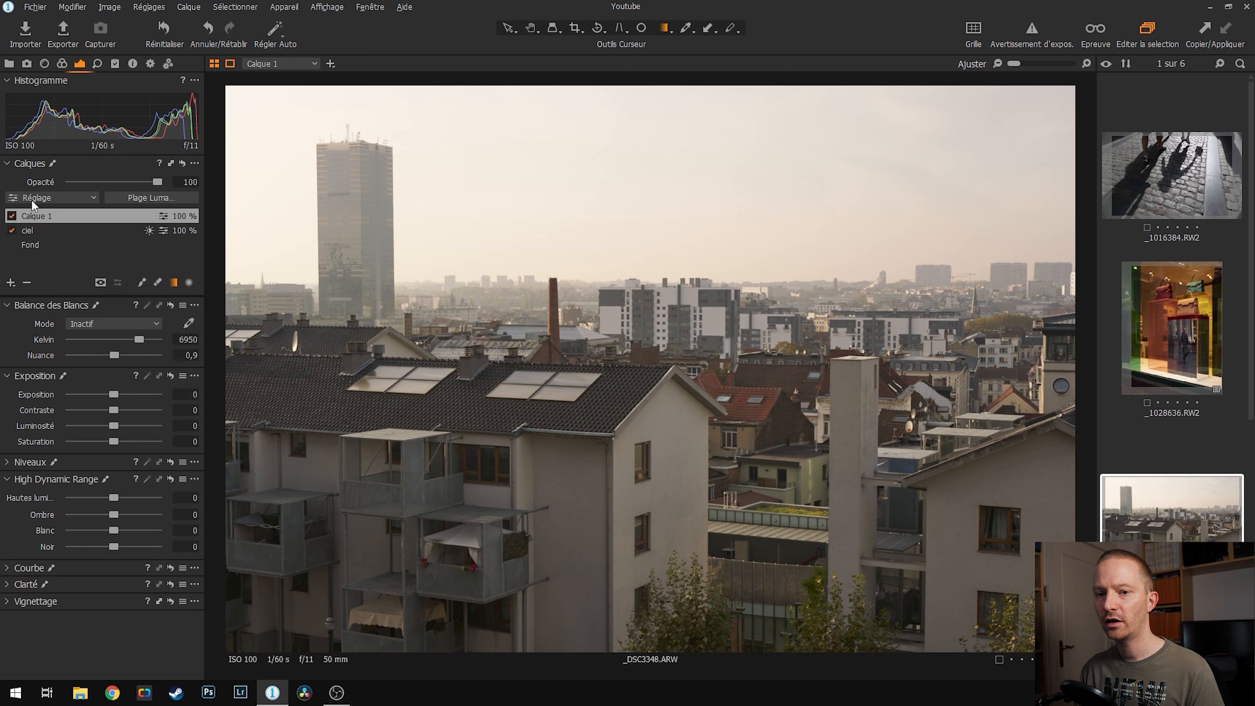
{"action": "left_click_drag", "start_coordinate": [113, 411], "coordinate": [120, 418]}
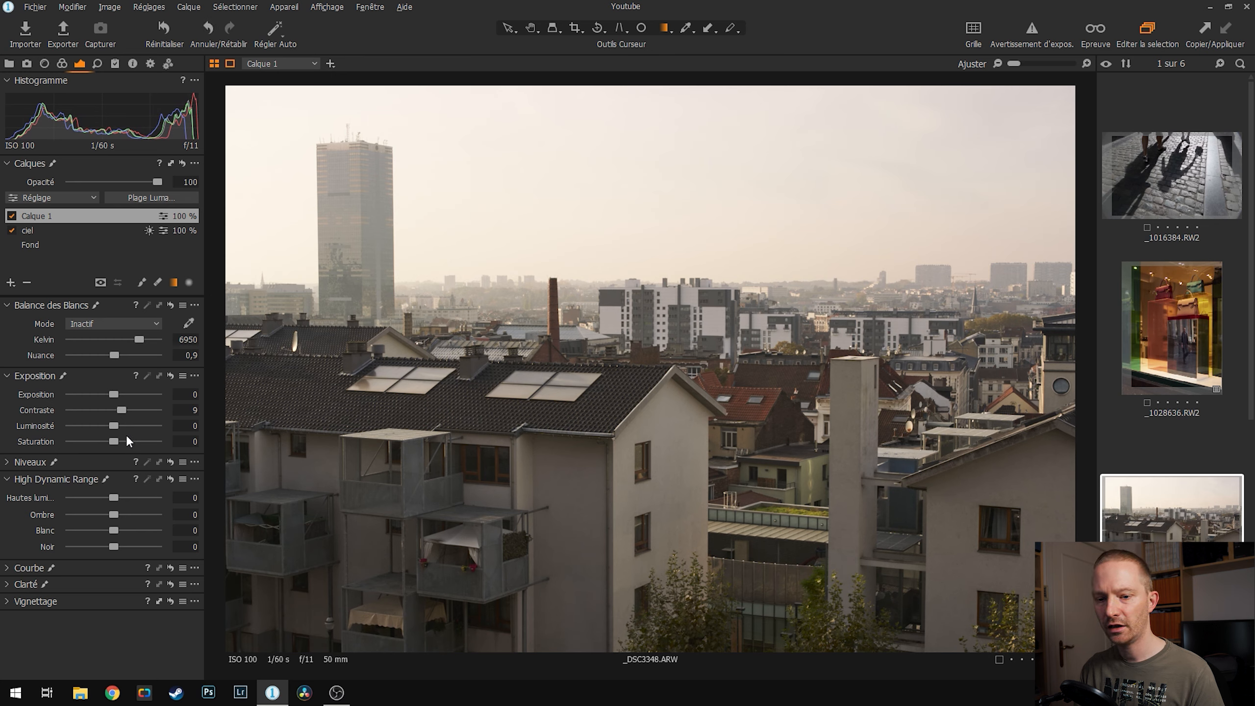
{"action": "left_click_drag", "start_coordinate": [116, 428], "coordinate": [113, 428]}
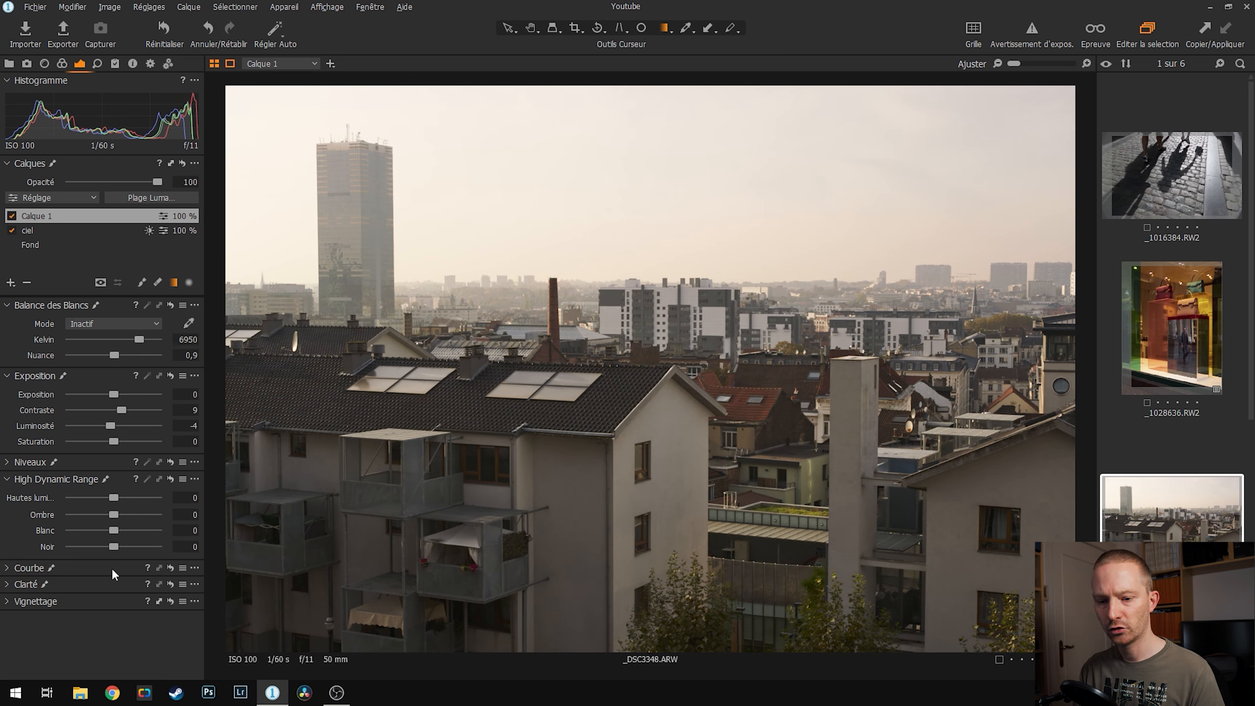
On the filled layer, set Clarté to 18 and Structure to 12 in Naturel mode
{"action": "left_click", "coordinate": [33, 585]}
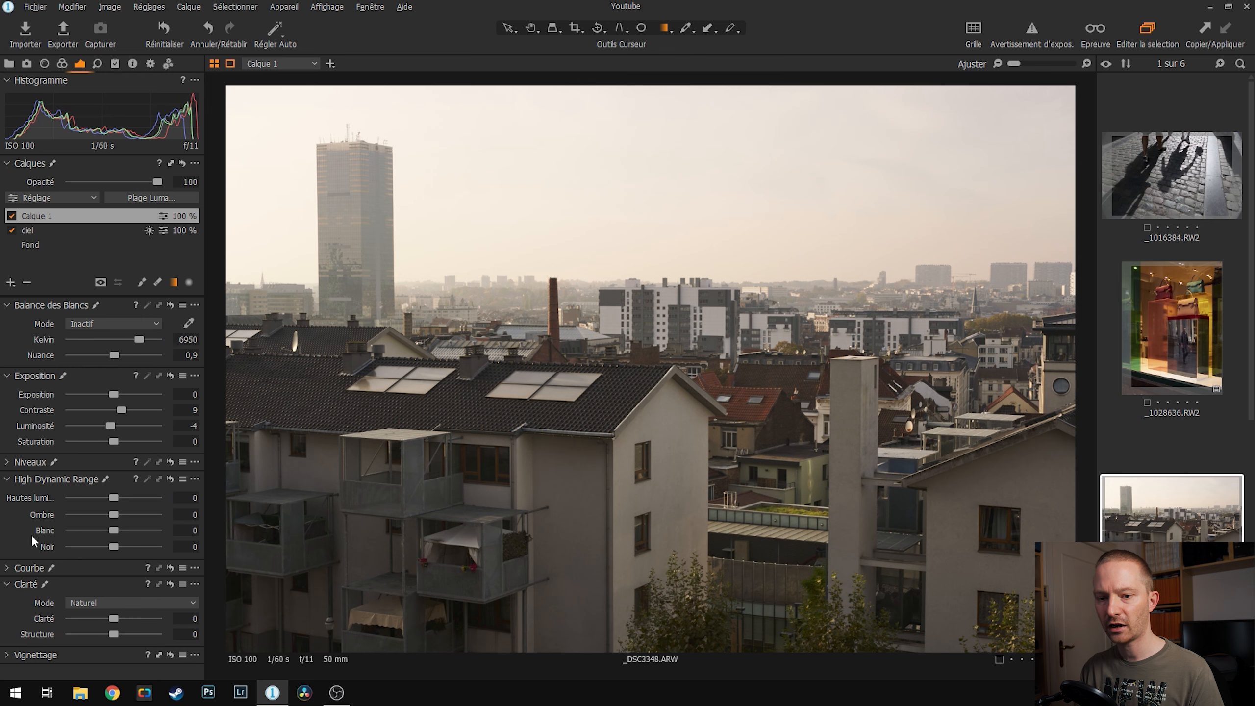
{"action": "left_click", "coordinate": [7, 480]}
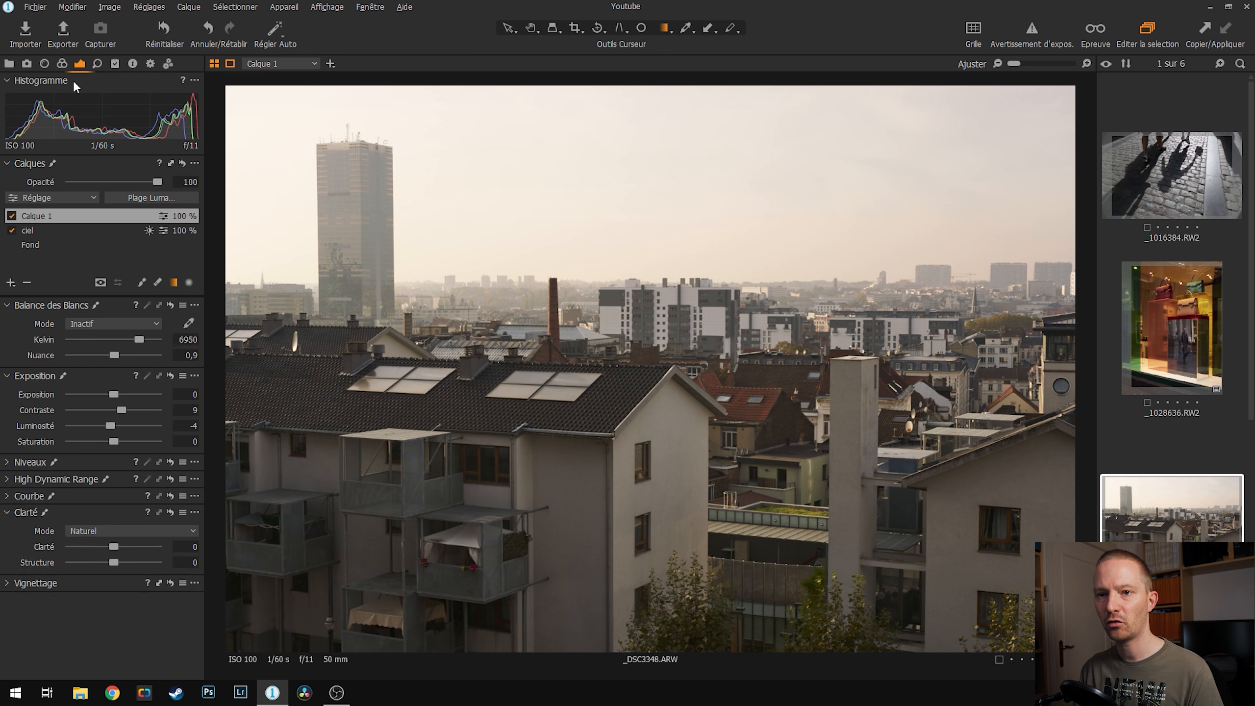
{"action": "left_click_drag", "start_coordinate": [115, 544], "coordinate": [122, 544]}
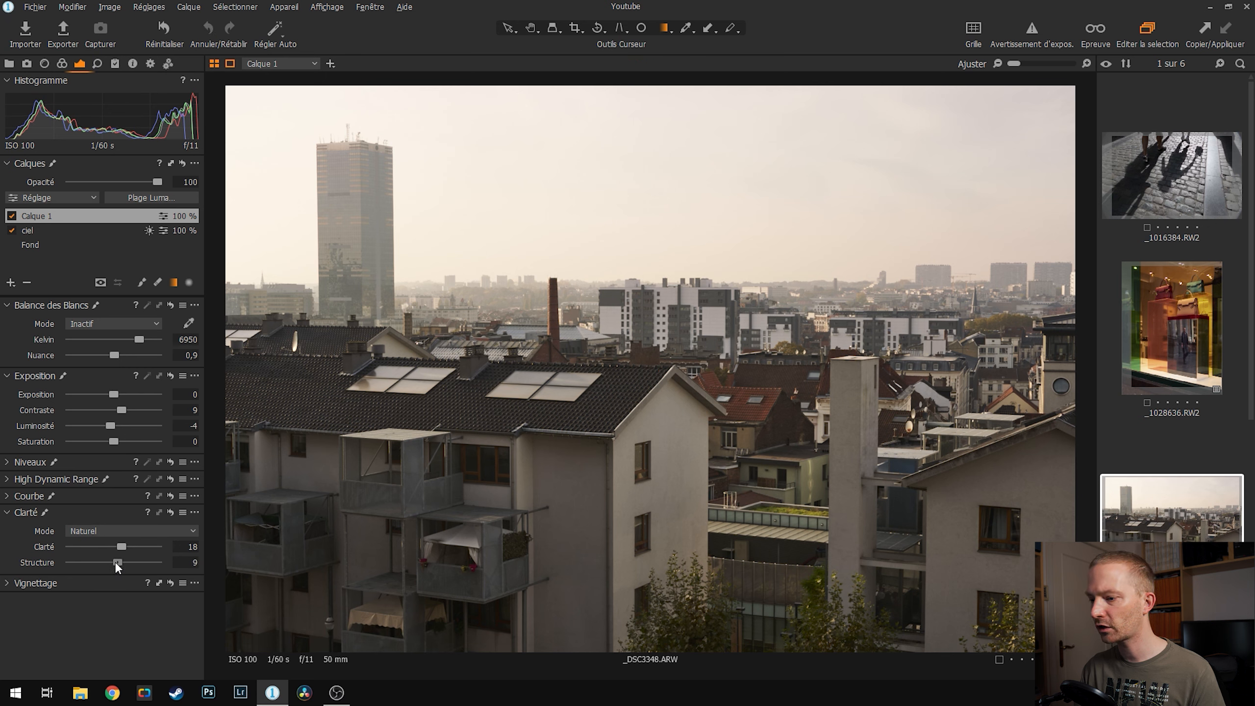
{"action": "mouse_move", "coordinate": [115, 566]}
{"action": "left_mouse_down"}
{"action": "mouse_move", "coordinate": [193, 574]}
{"action": "mouse_move", "coordinate": [115, 583]}
{"action": "left_mouse_up"}
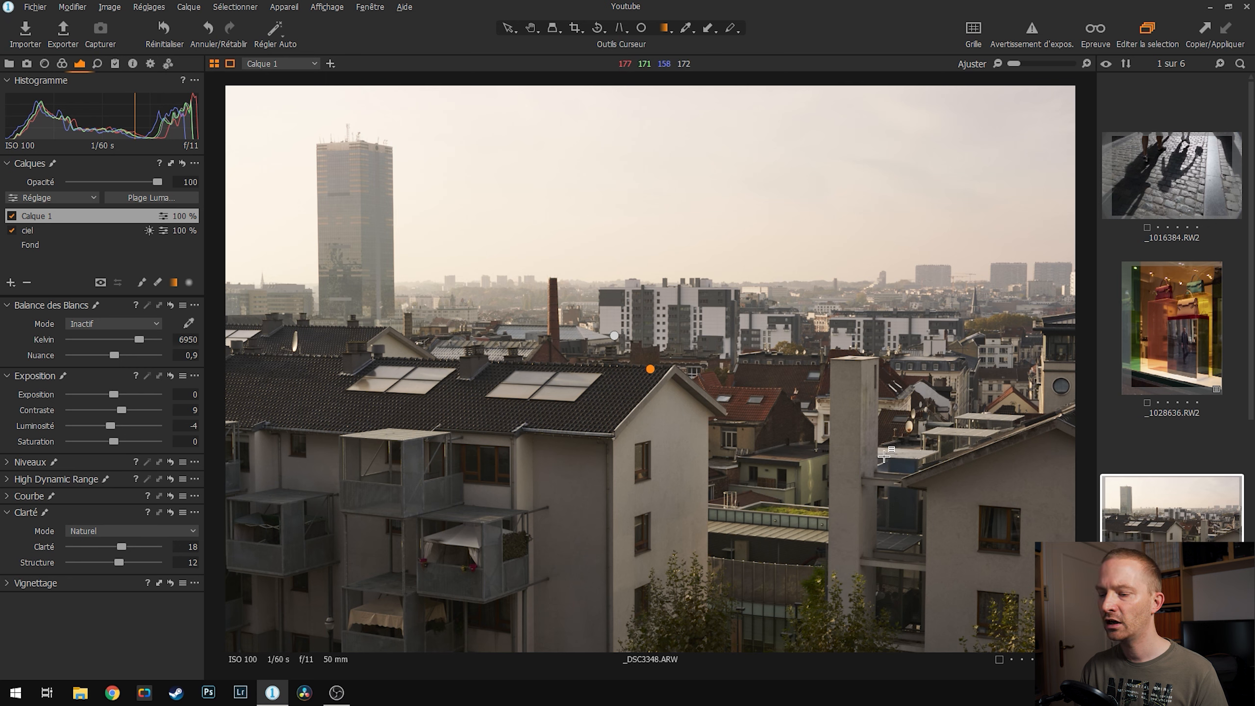
Reset all adjustments to compare the cityscape with its unedited version, and restore the edits
{"action": "left_click", "coordinate": [164, 30]}
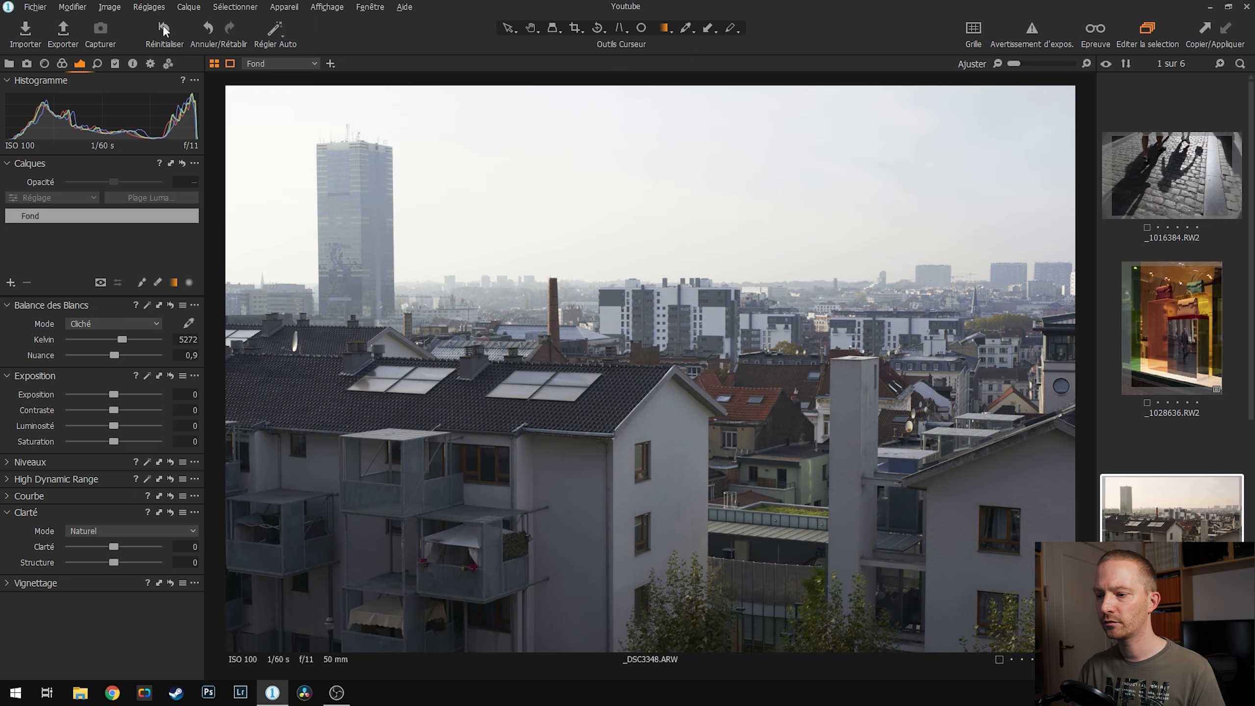
{"action": "left_click", "coordinate": [164, 30], "text": "alt"}
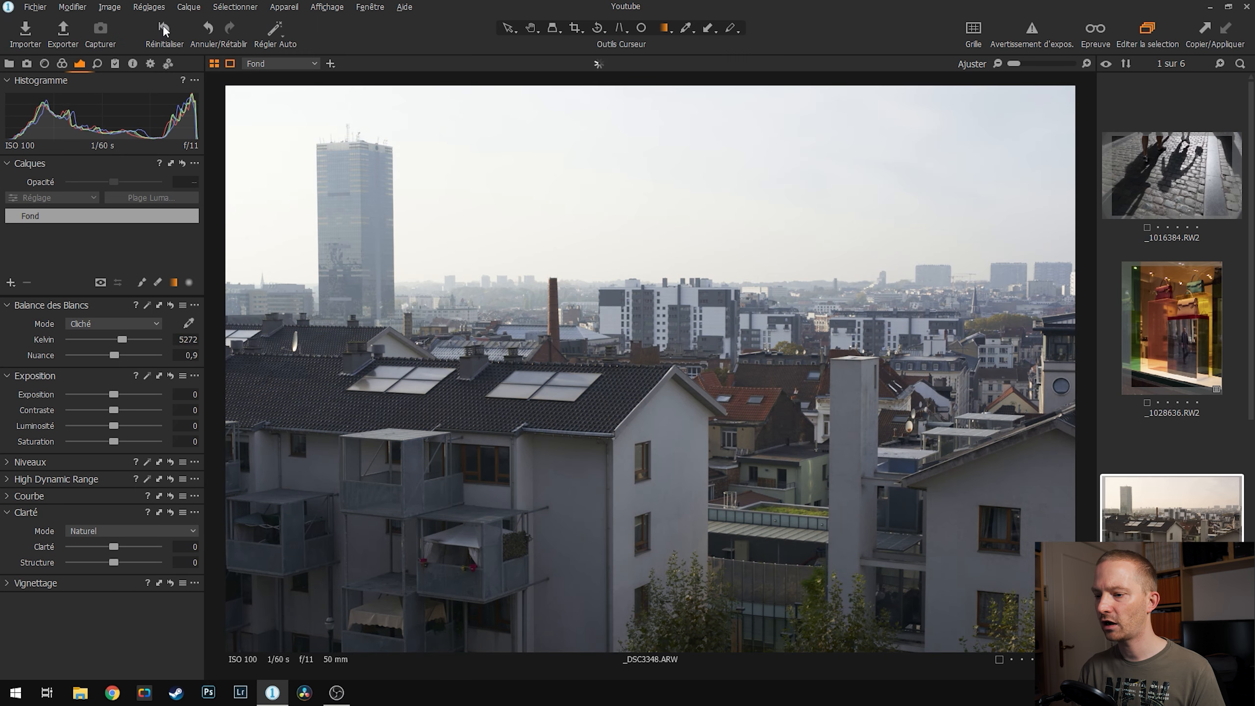
{"action": "key", "text": "ctrl+z"}
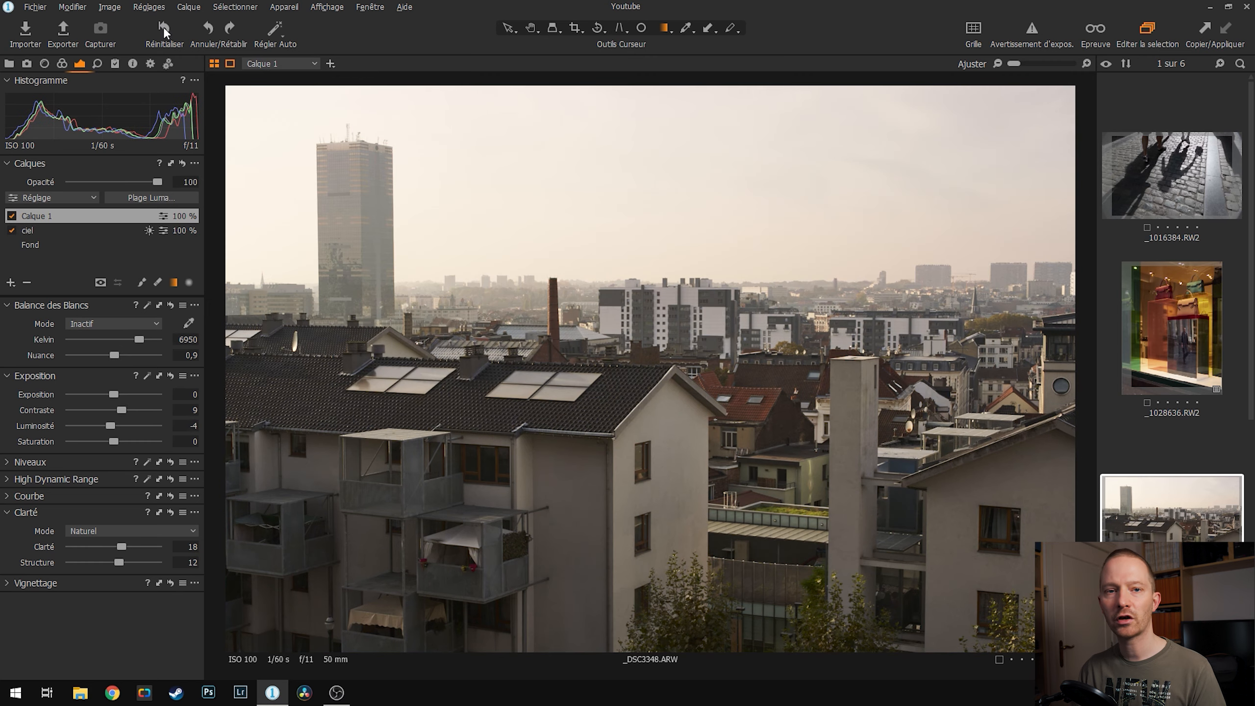